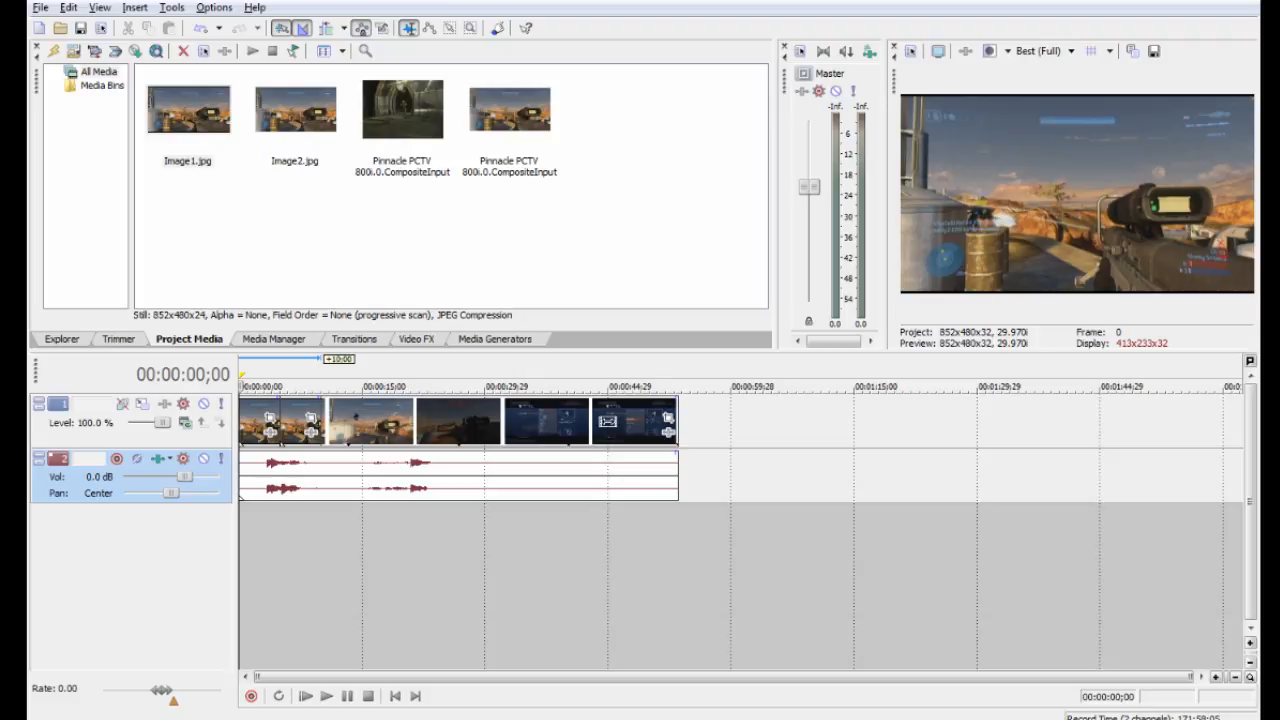
# Open the project's video properties and set the frame width to 852
pyautogui.hotkey('alt', 'Return')
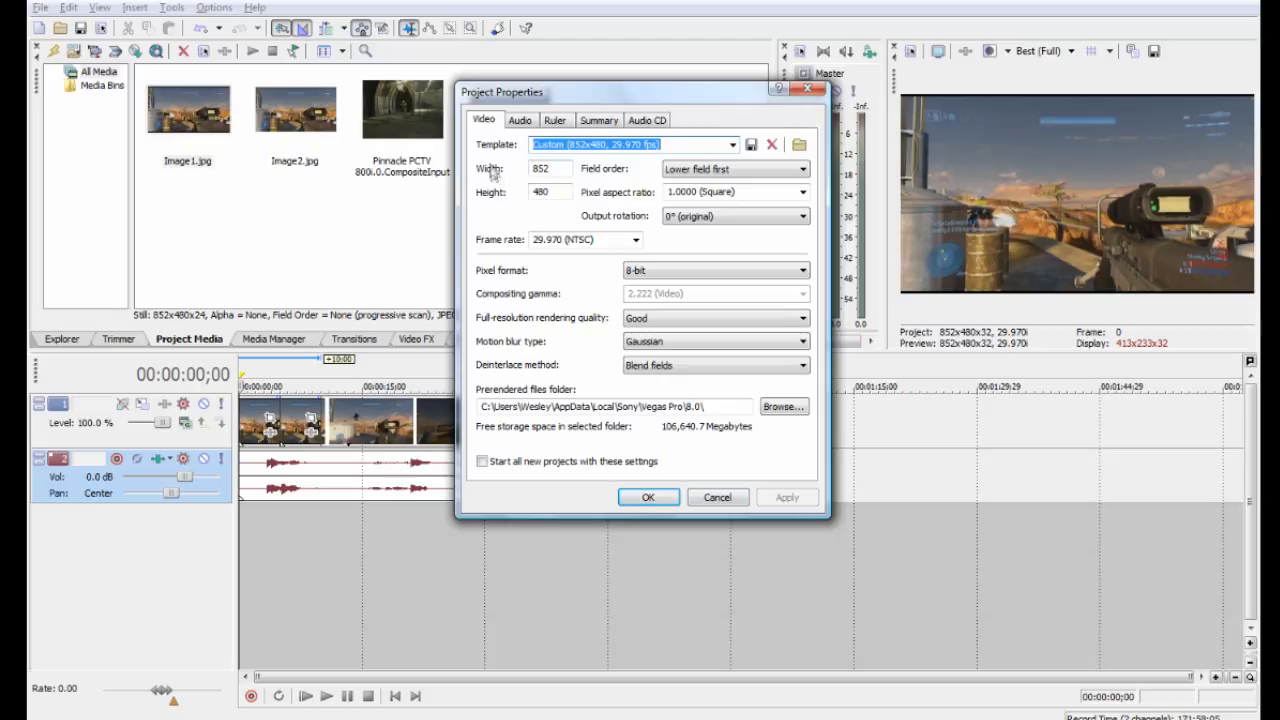
pyautogui.doubleClick(545, 169)
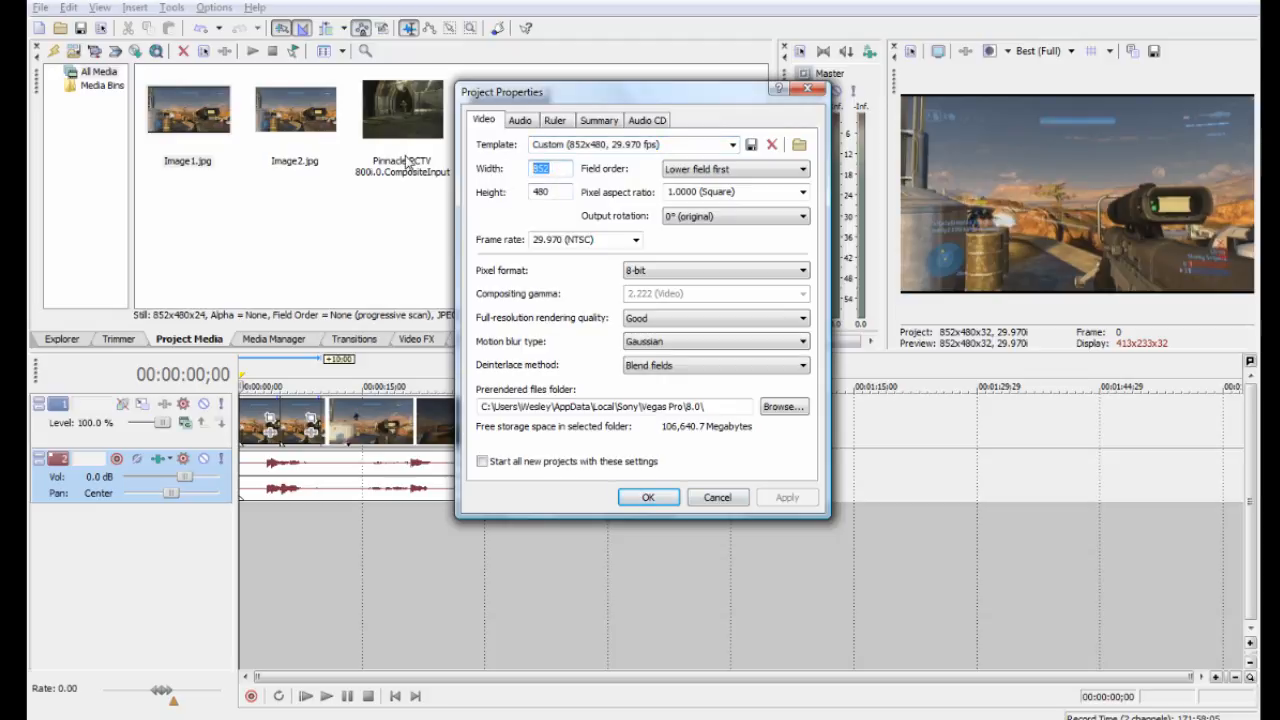
pyautogui.write('720')
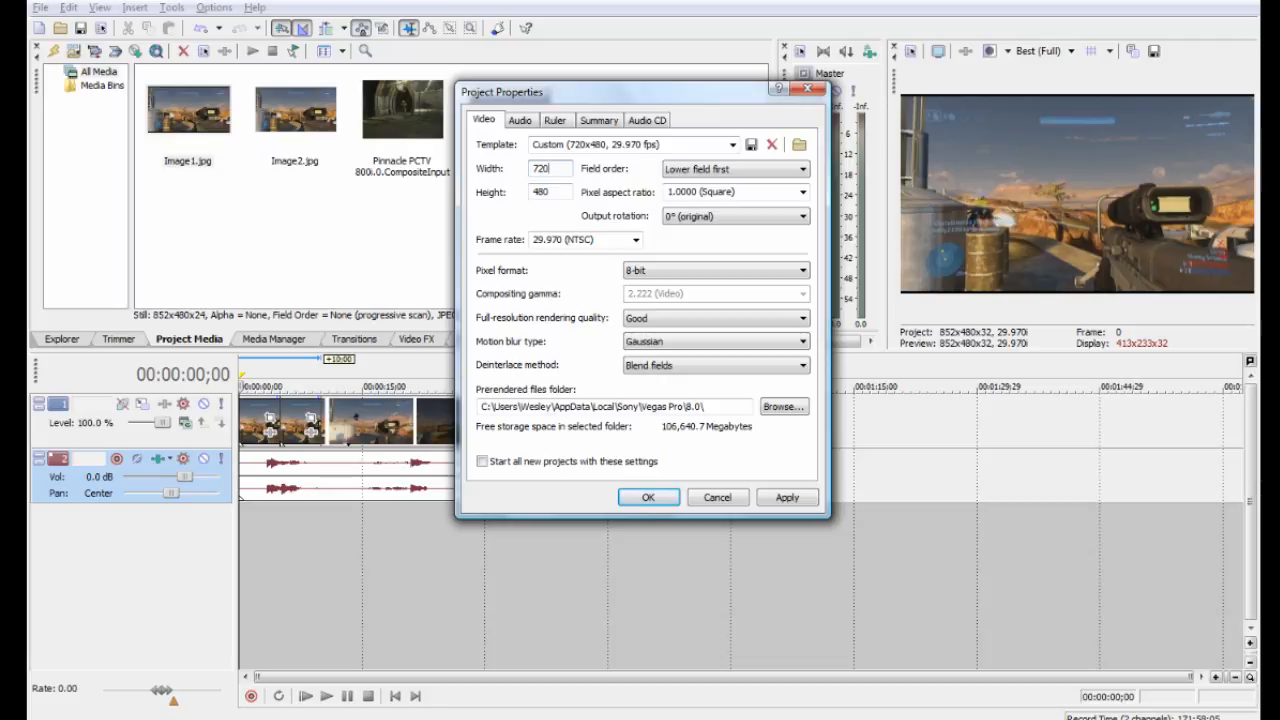
pyautogui.press('BackSpace')
pyautogui.press('BackSpace')
pyautogui.press('BackSpace')
pyautogui.write('85')
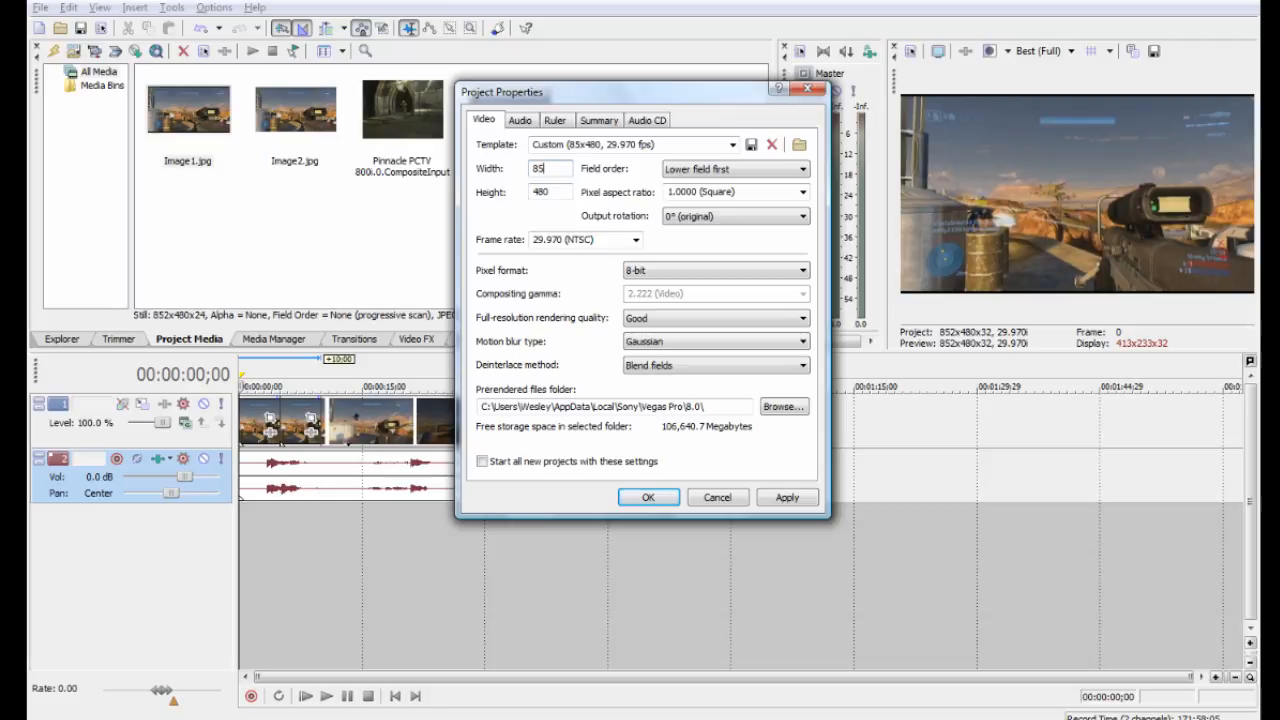
pyautogui.write('2')
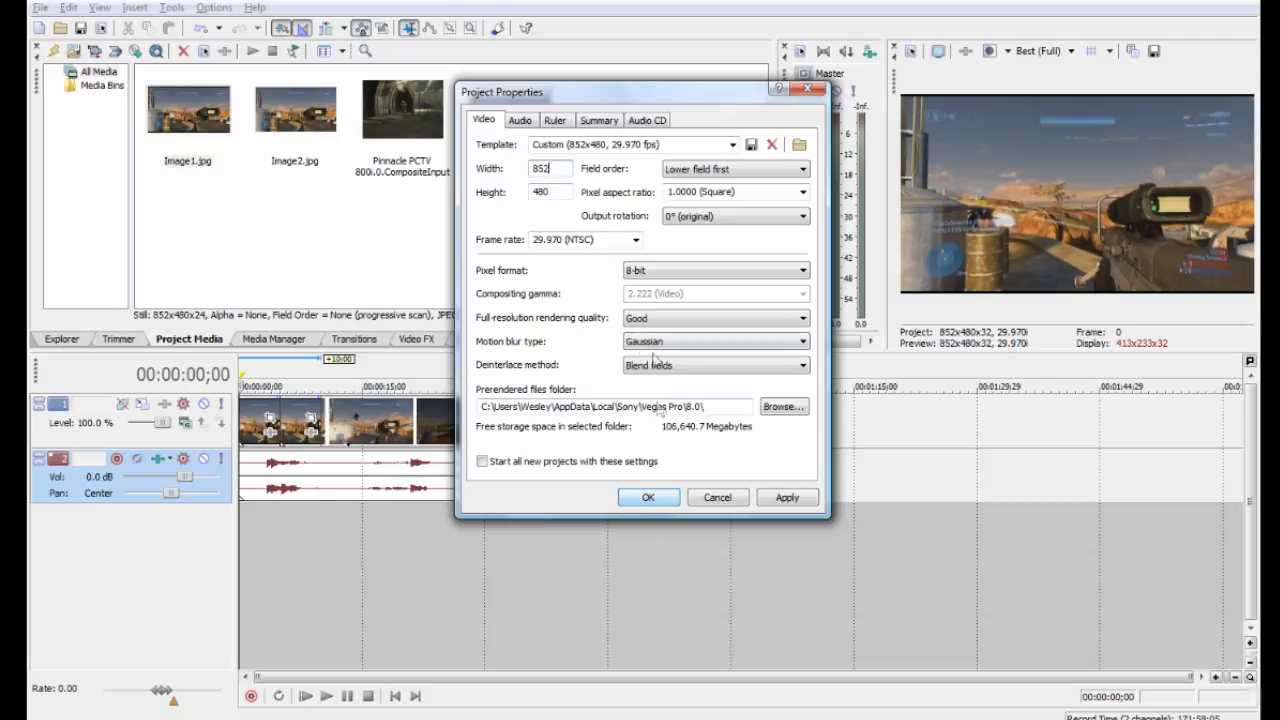
# Set the project's full-resolution rendering quality to Best and apply the project properties
pyautogui.click(638, 322)
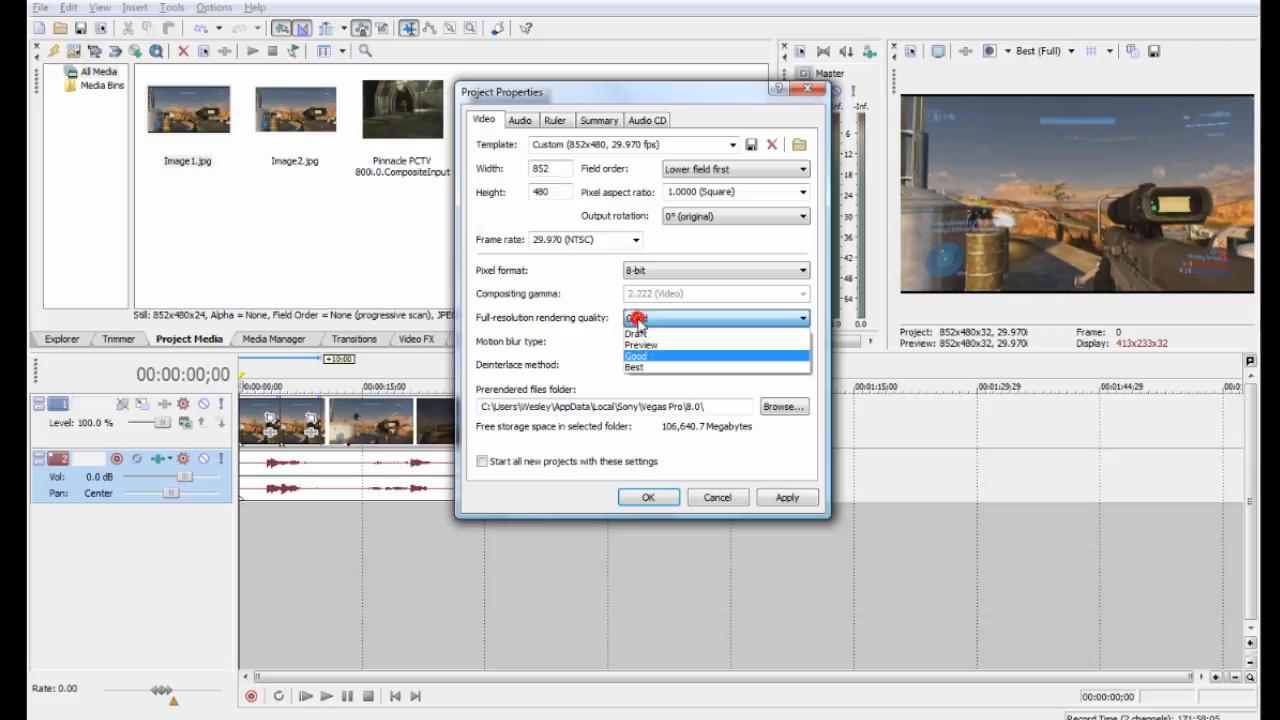
pyautogui.click(644, 372)
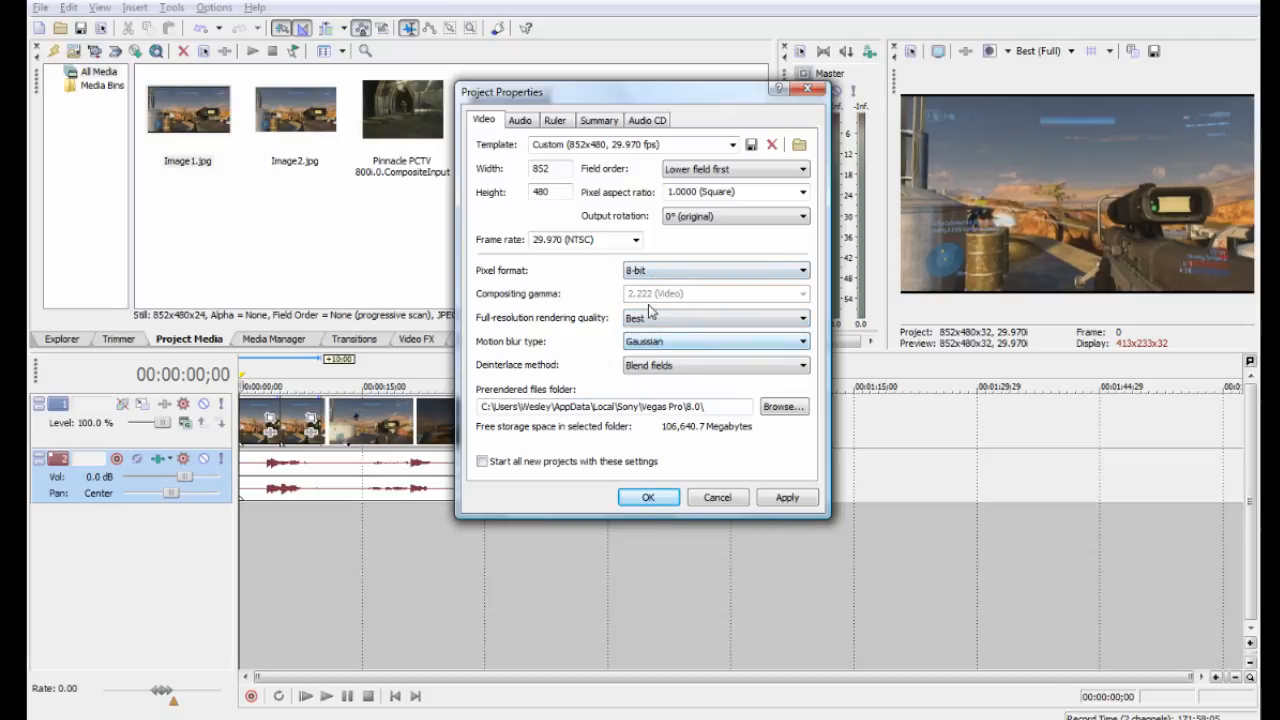
pyautogui.click(709, 318)
pyautogui.click(673, 358)
pyautogui.click(667, 320)
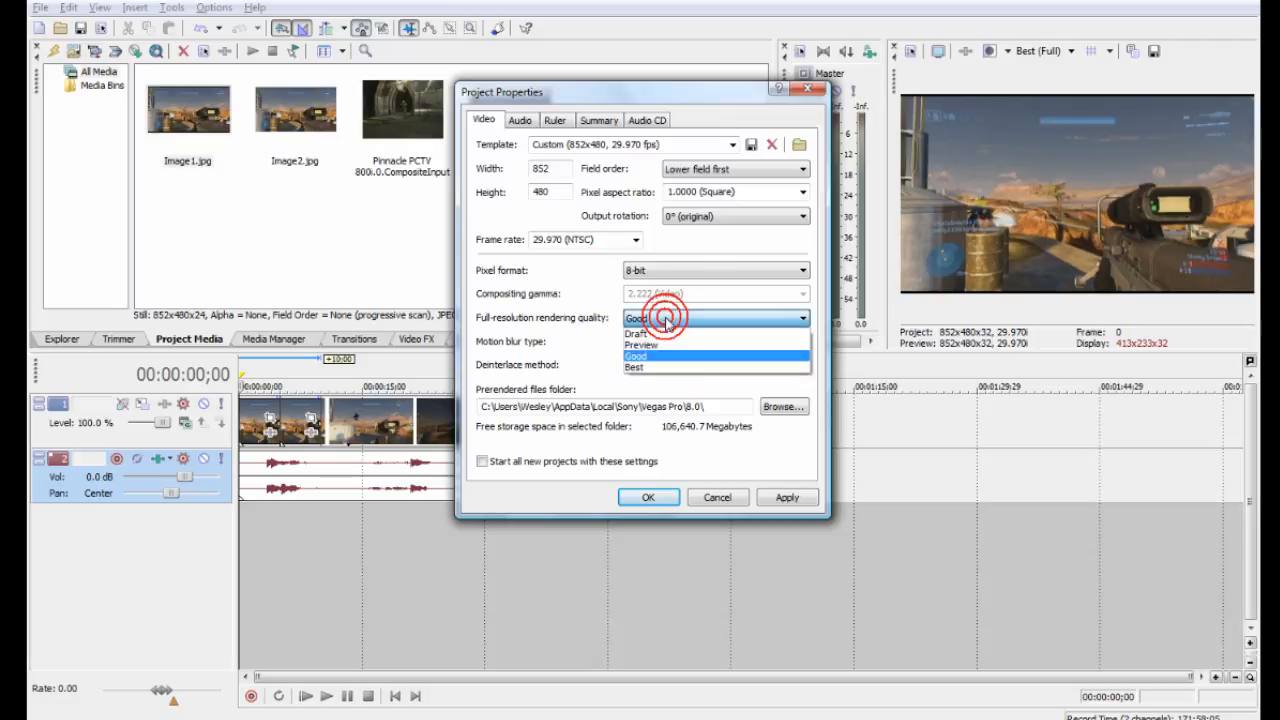
pyautogui.click(648, 368)
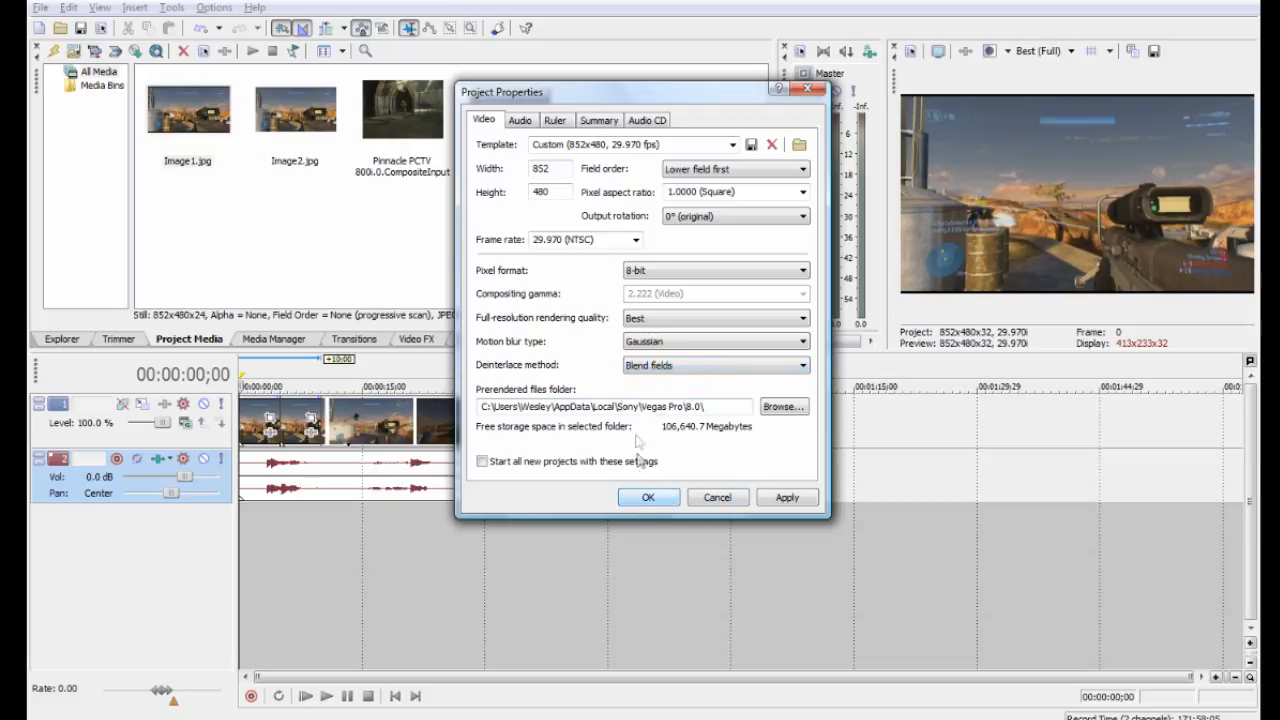
pyautogui.click(714, 318)
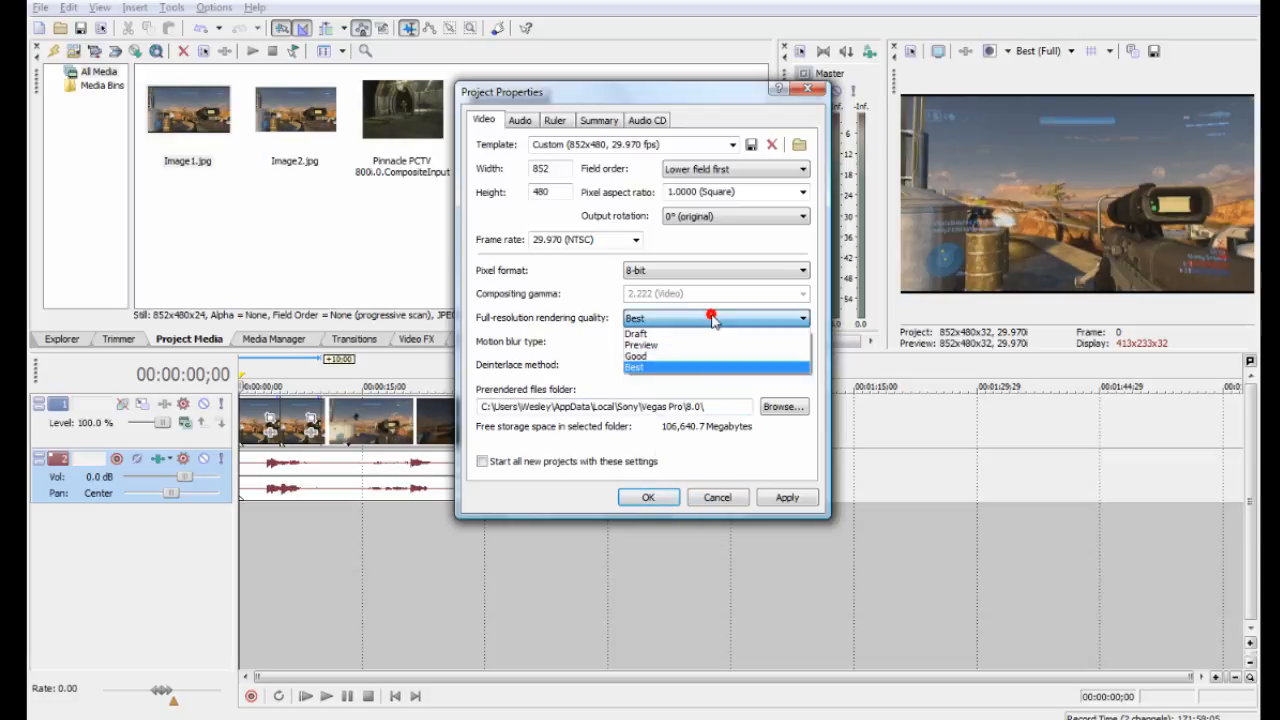
pyautogui.click(673, 368)
pyautogui.click(650, 495)
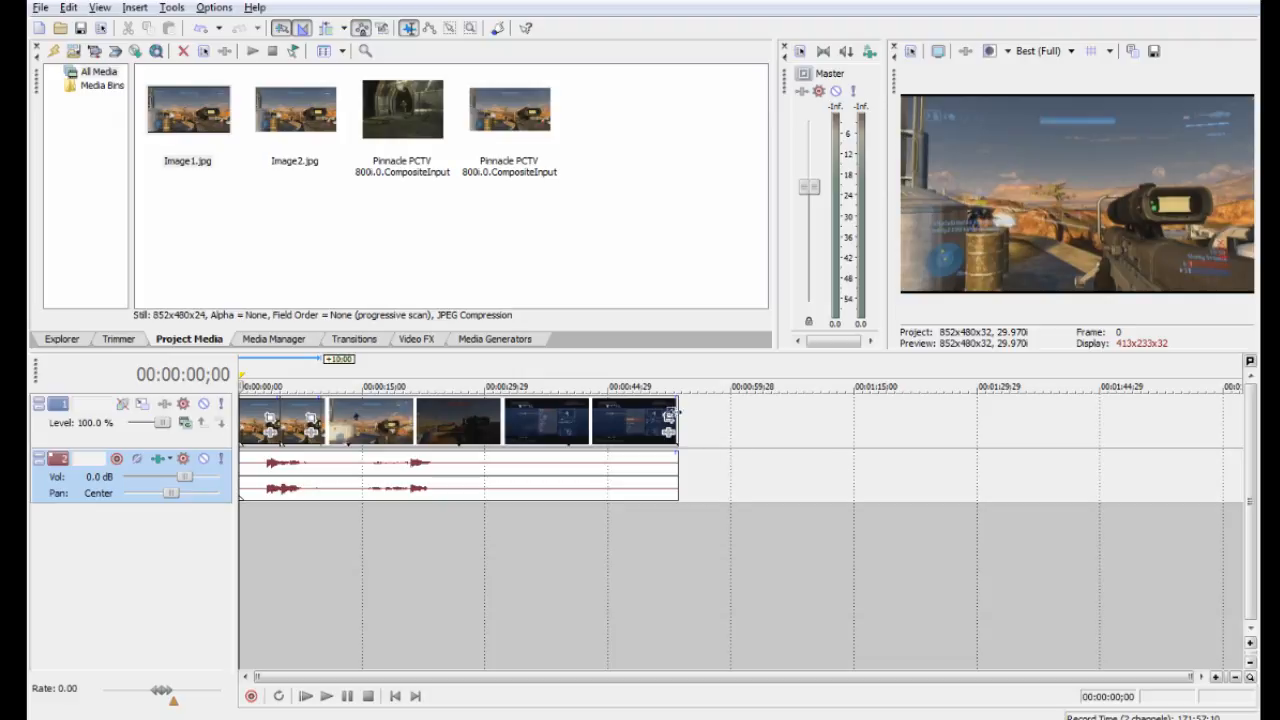
# Set the pixel aspect ratio in the timeline video clip's media properties to 1.2121 (NTSC DV Widescreen)
pyautogui.rightClick(584, 432)
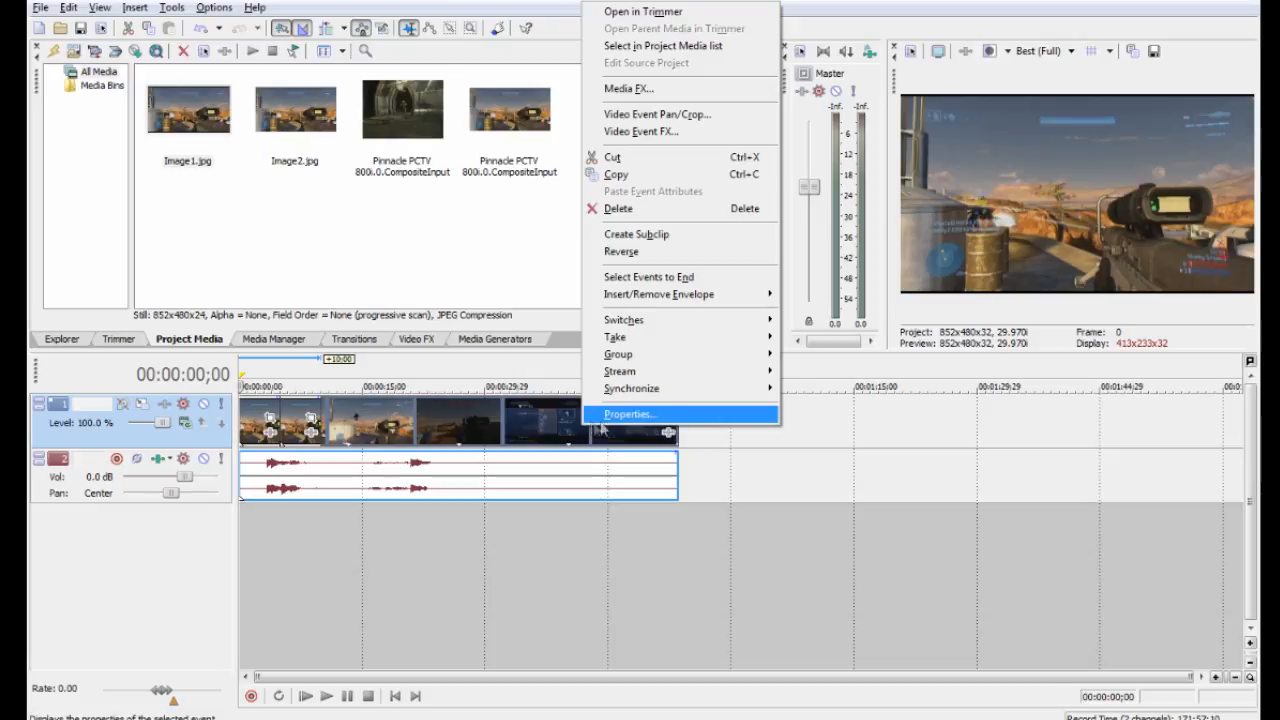
pyautogui.click(596, 416)
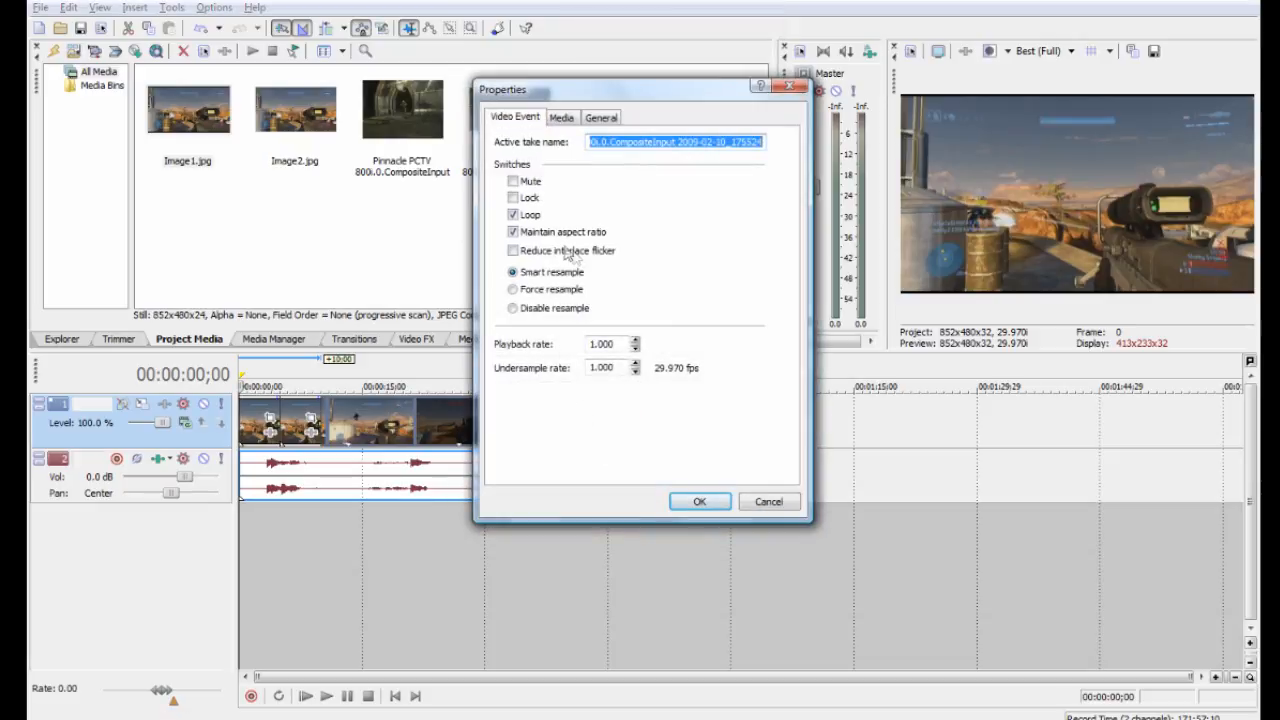
pyautogui.click(566, 118)
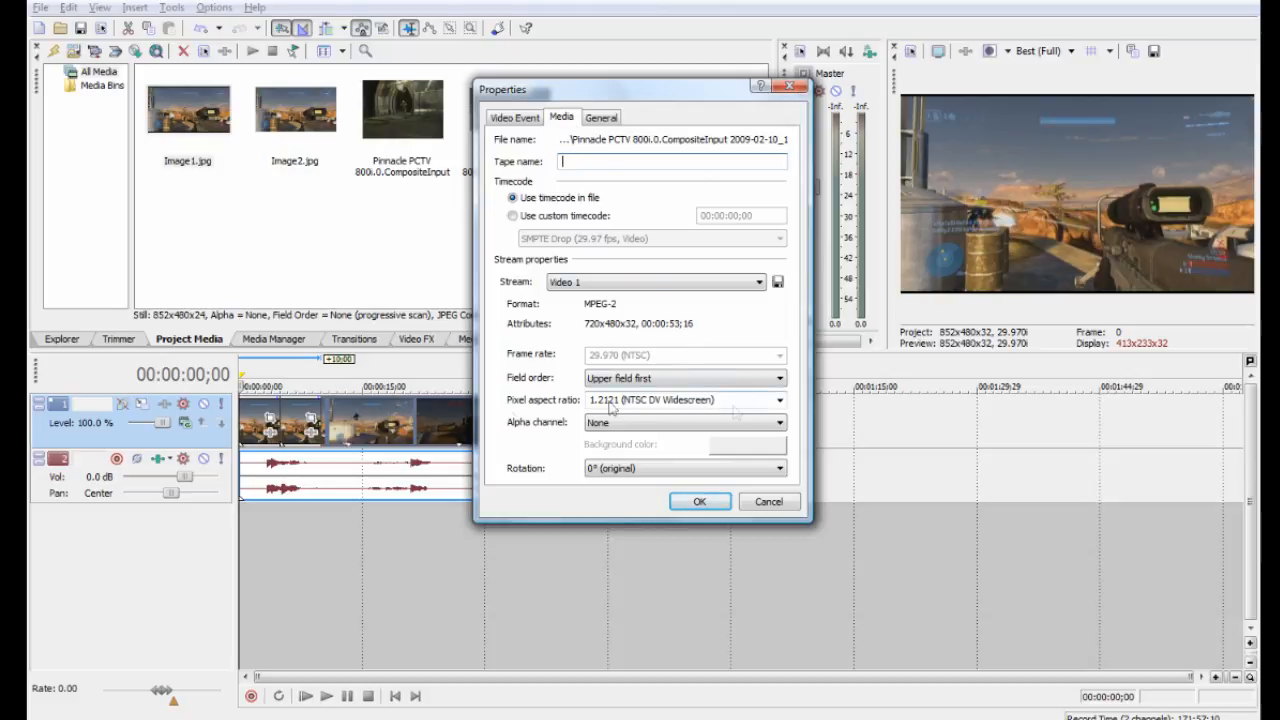
pyautogui.moveTo(503, 402); pyautogui.dragTo(548, 400)
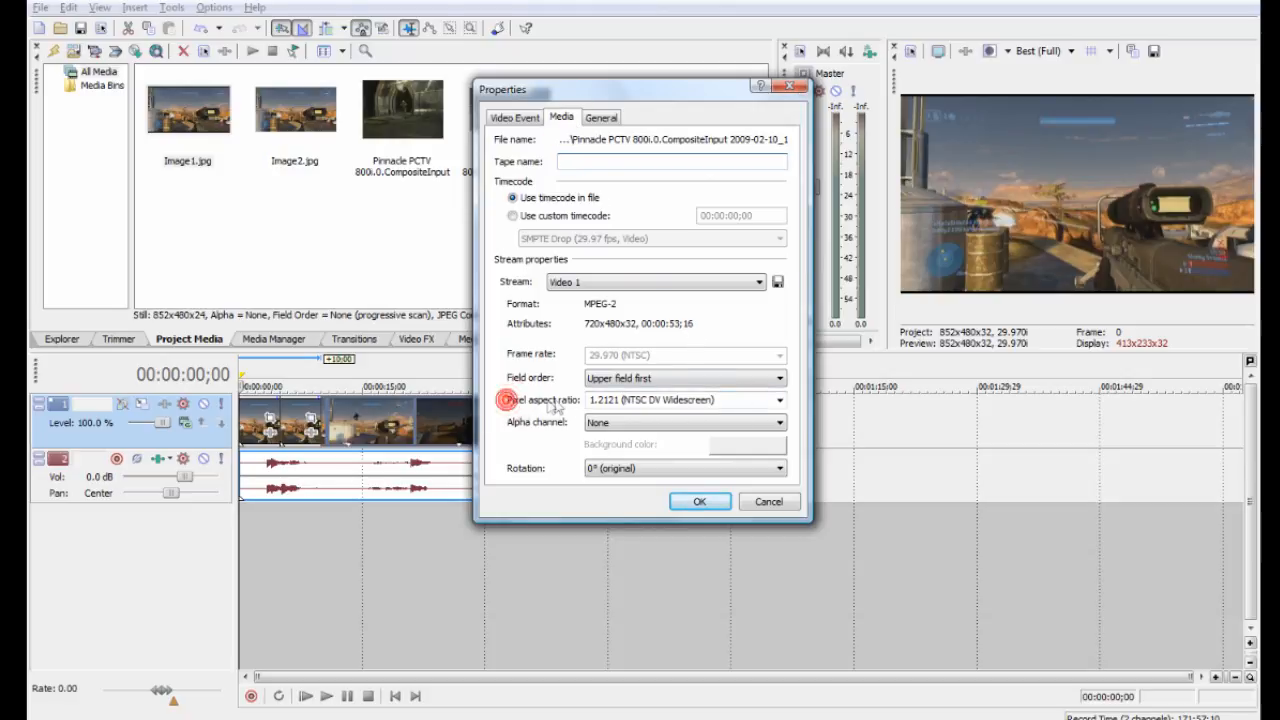
pyautogui.click(780, 402)
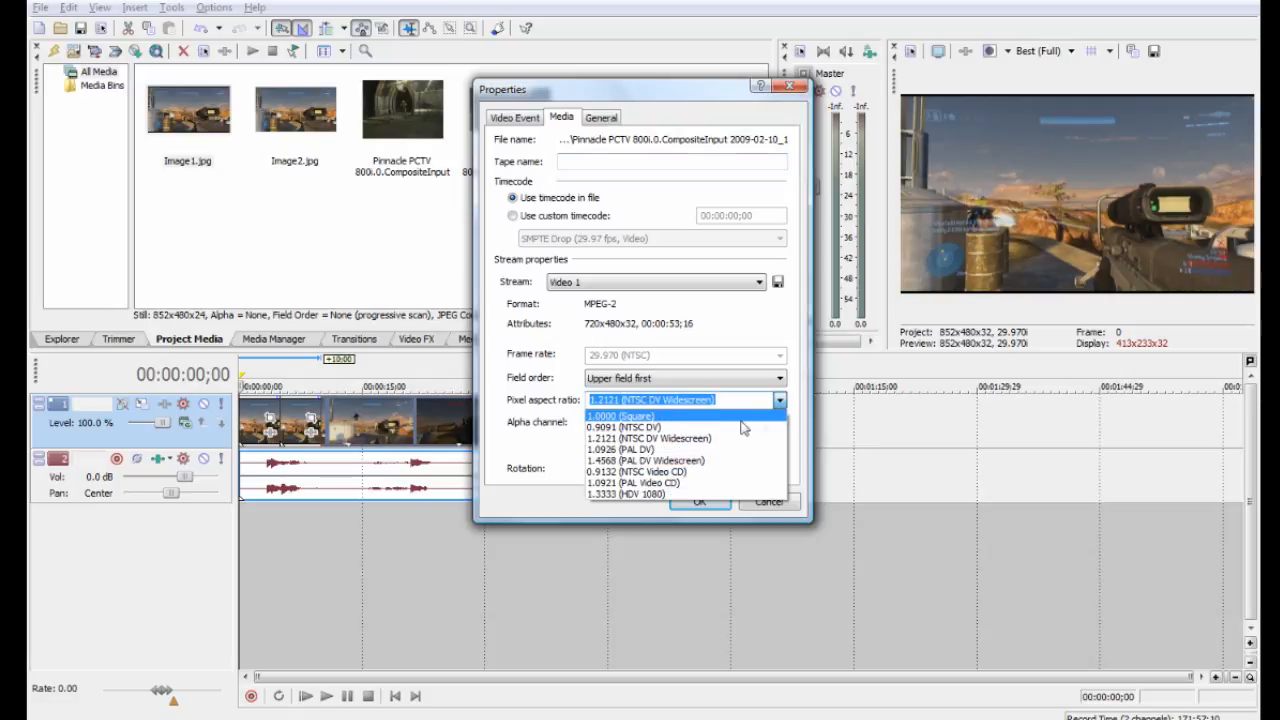
pyautogui.click(745, 416)
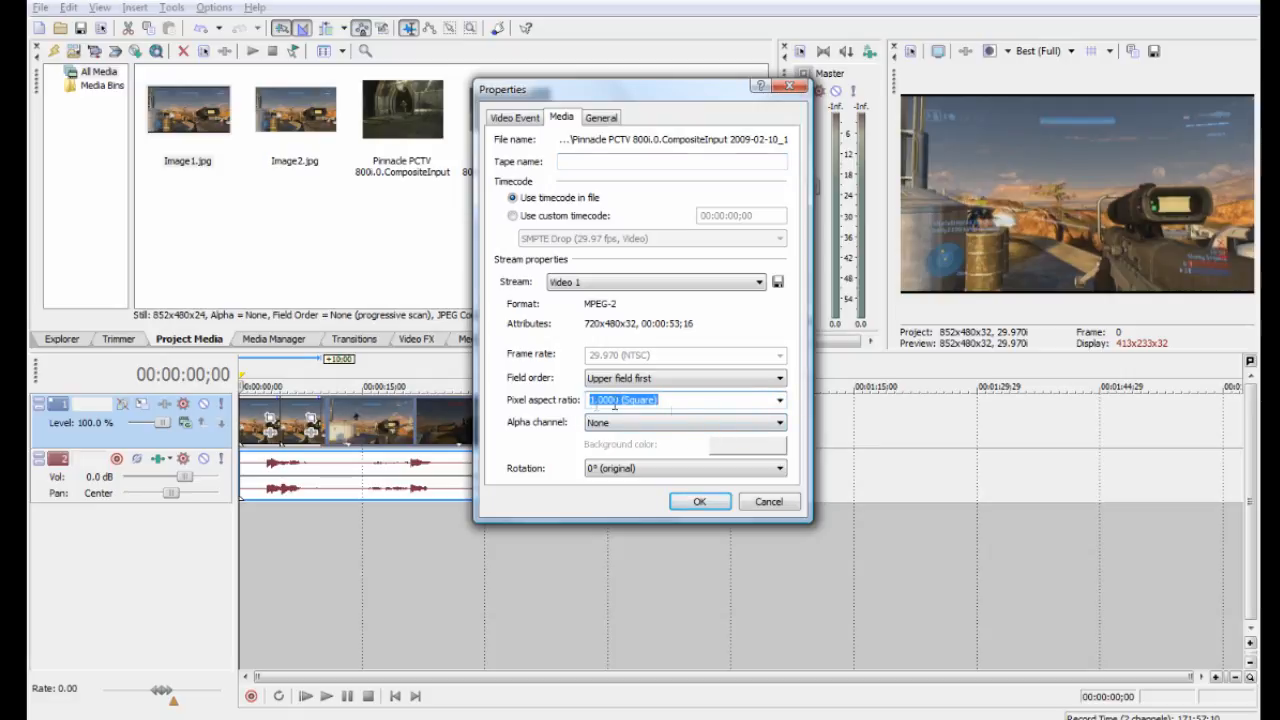
pyautogui.click(779, 402)
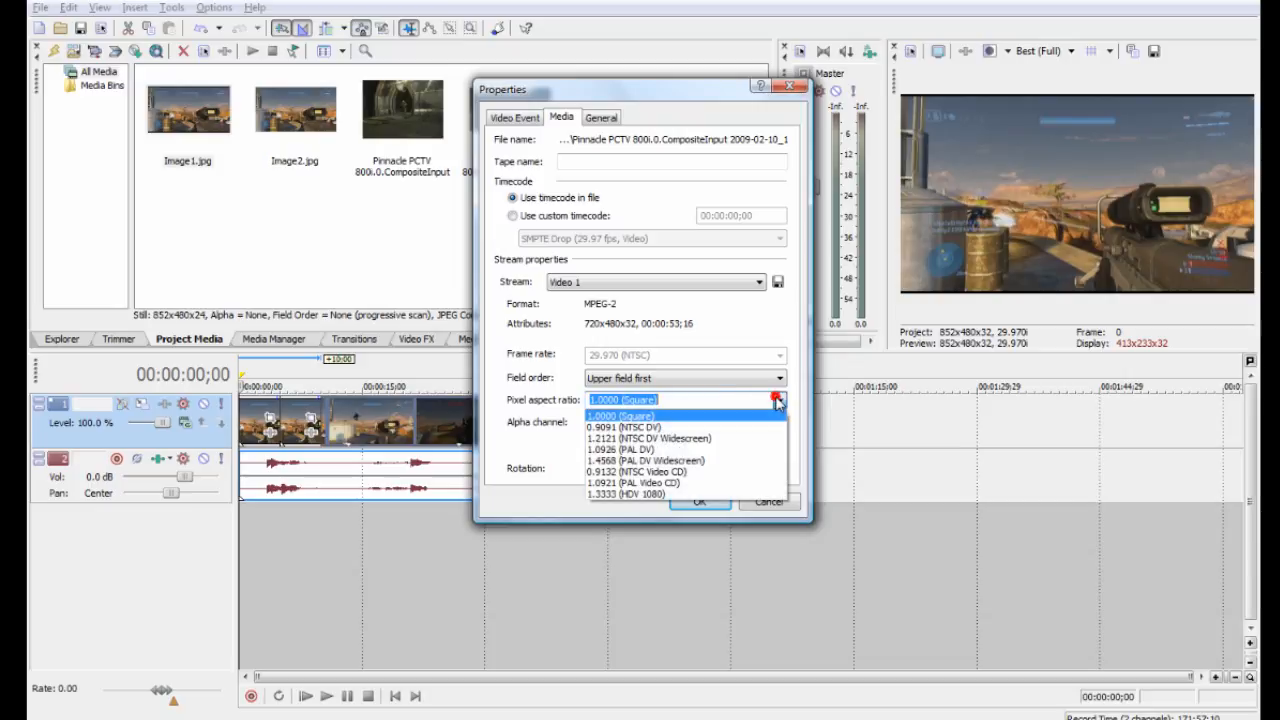
pyautogui.click(737, 442)
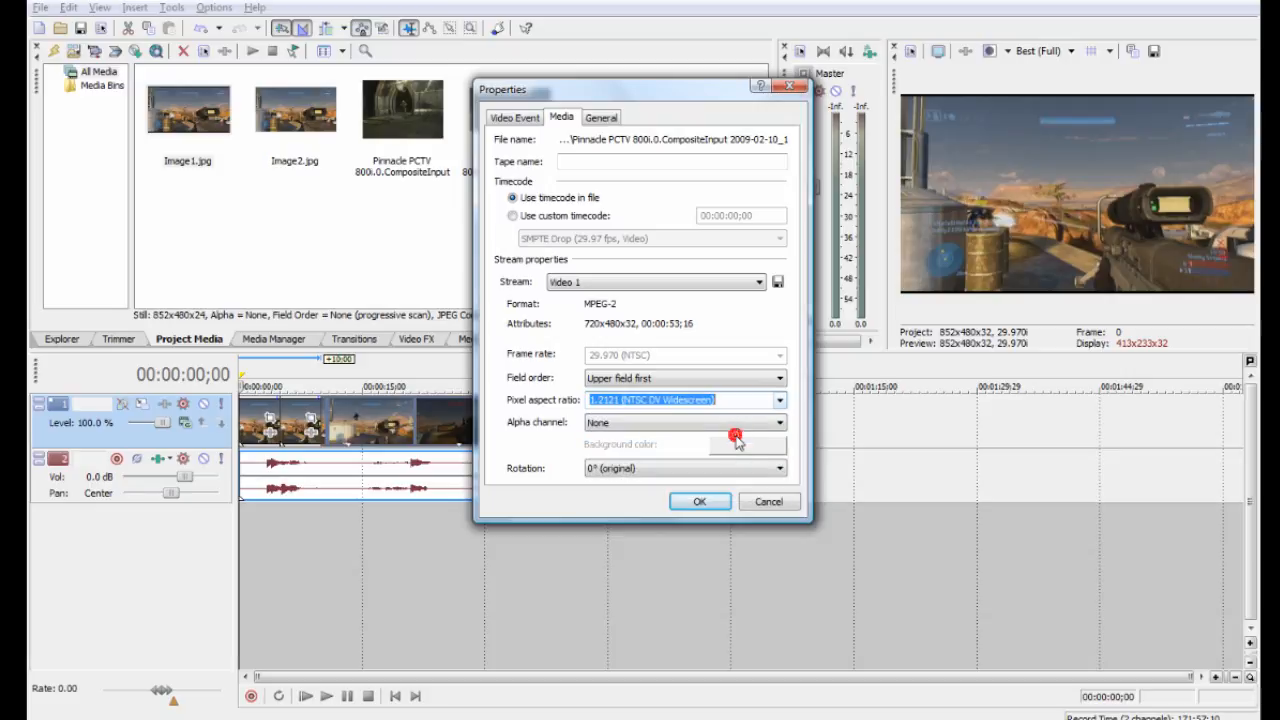
pyautogui.click(700, 503)
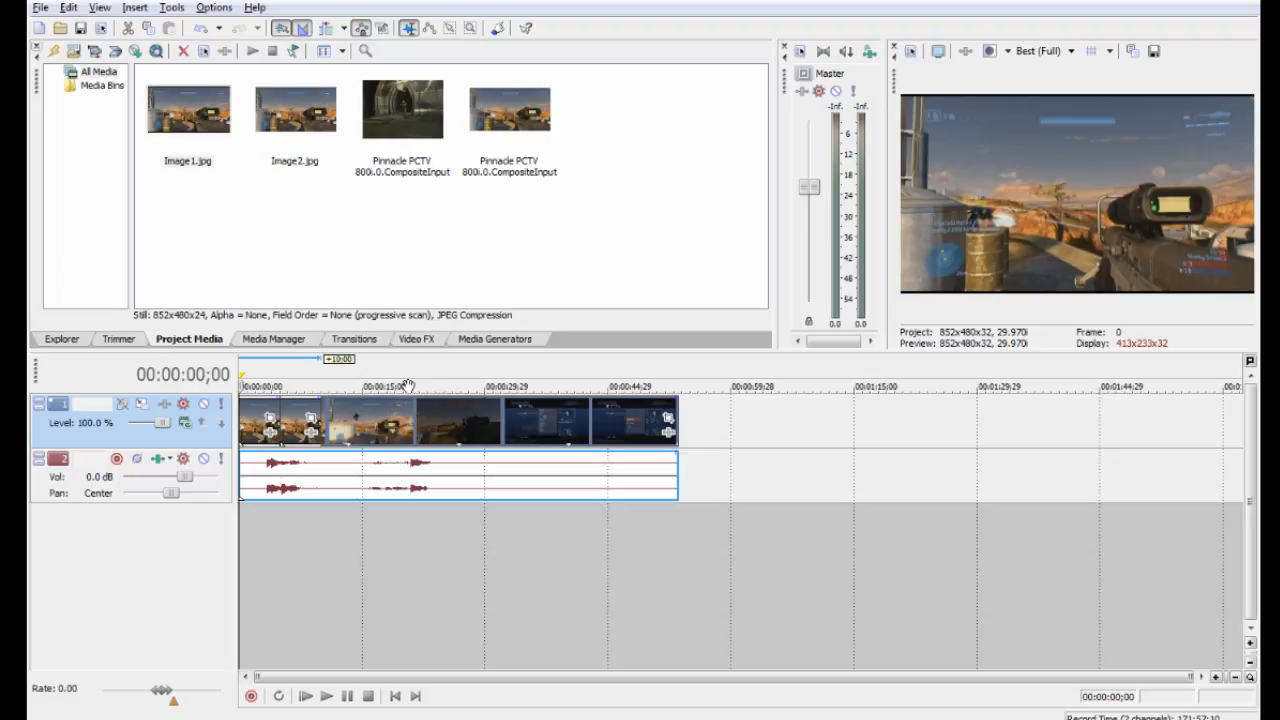
# Review the audio, ruler, summary and audio CD settings in the project properties, then close them
pyautogui.hotkey('alt', 'Return')
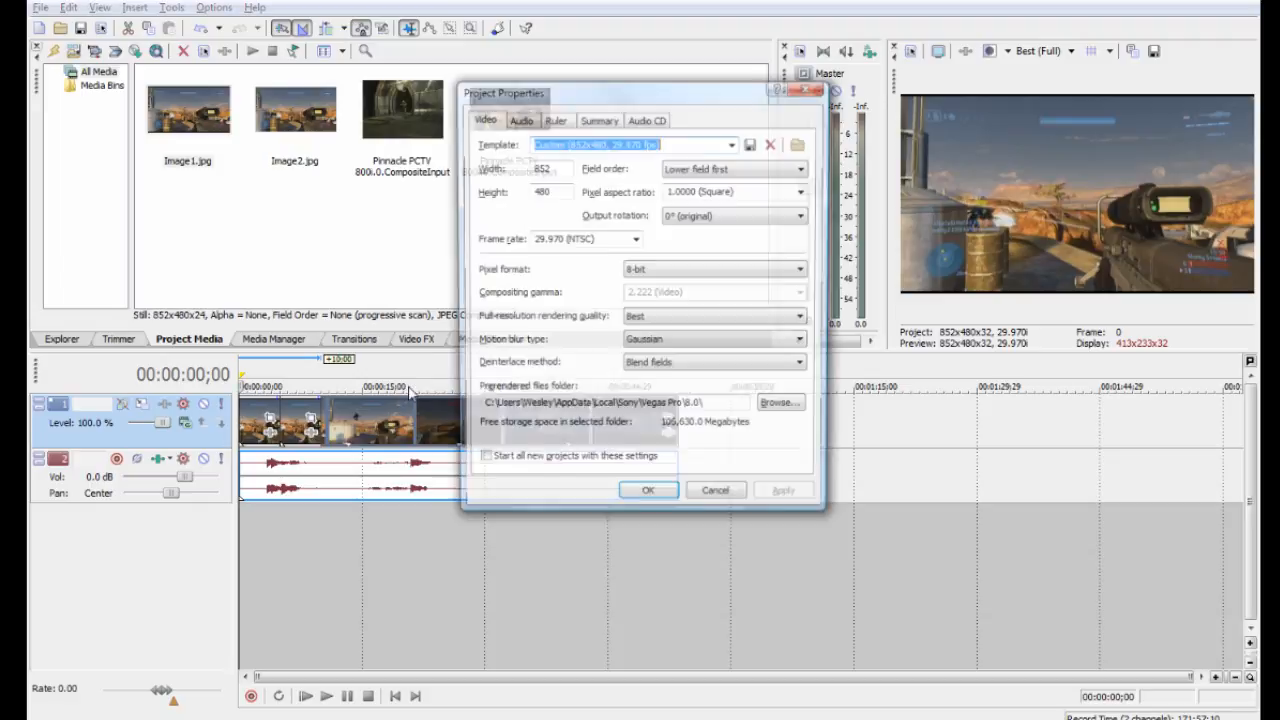
pyautogui.click(514, 121)
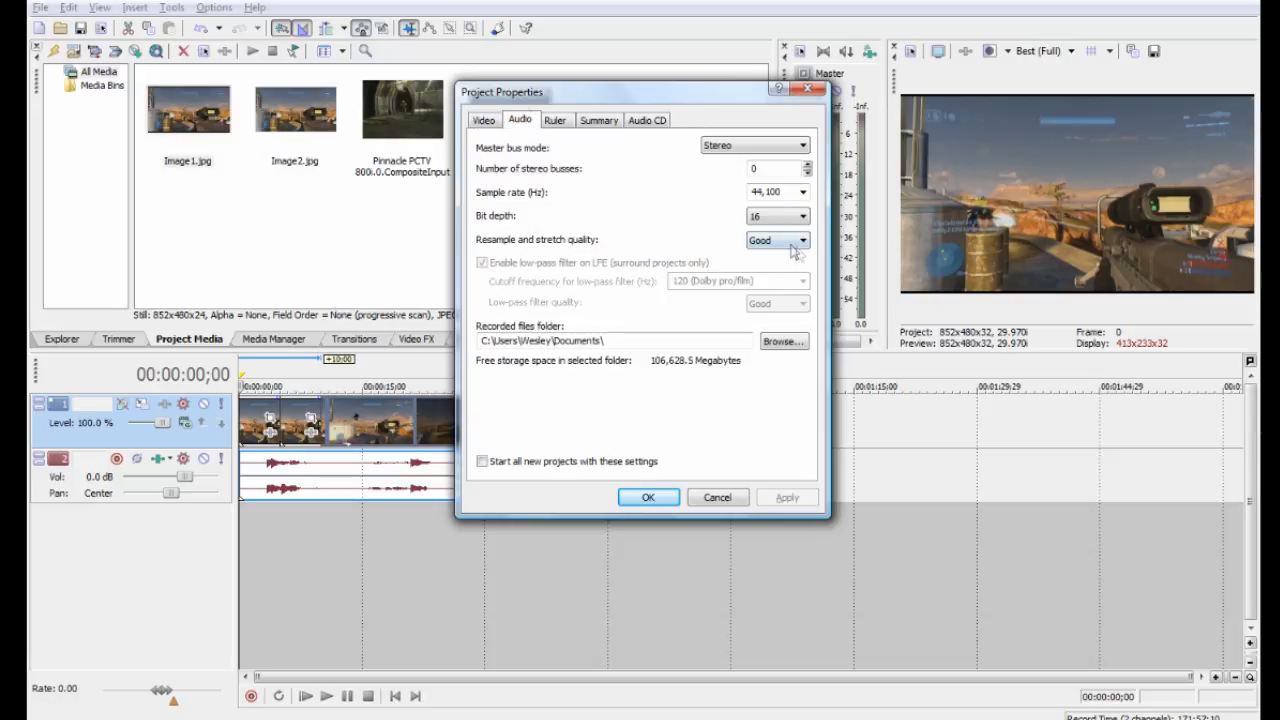
pyautogui.click(556, 120)
pyautogui.click(610, 119)
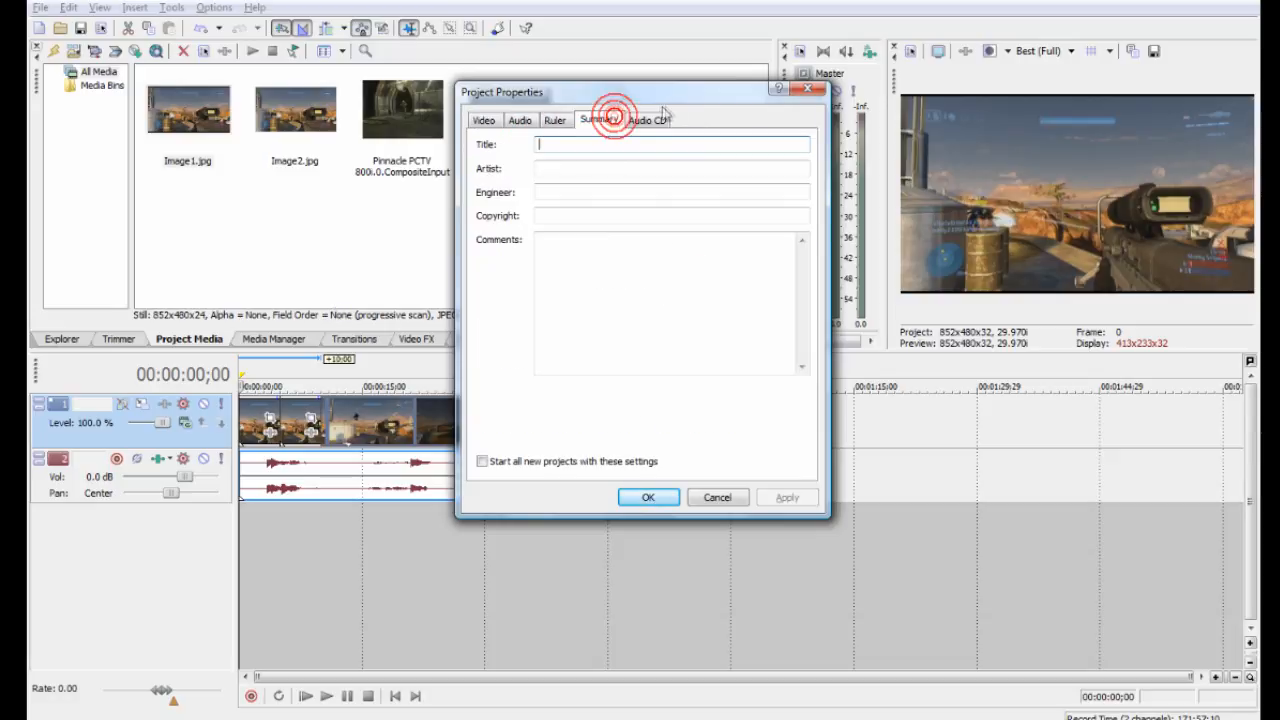
pyautogui.click(655, 119)
pyautogui.click(808, 89)
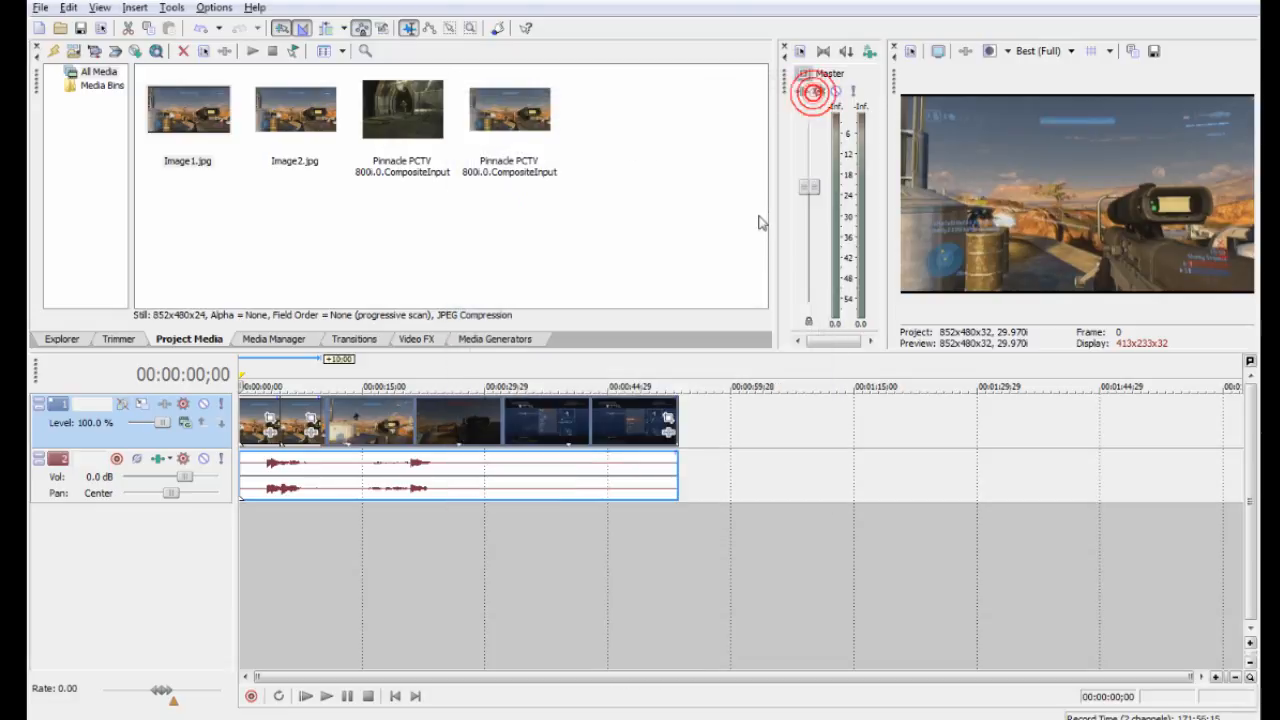
# Open the Render As settings for the project
pyautogui.click(40, 8)
pyautogui.click(64, 9)
pyautogui.click(42, 9)
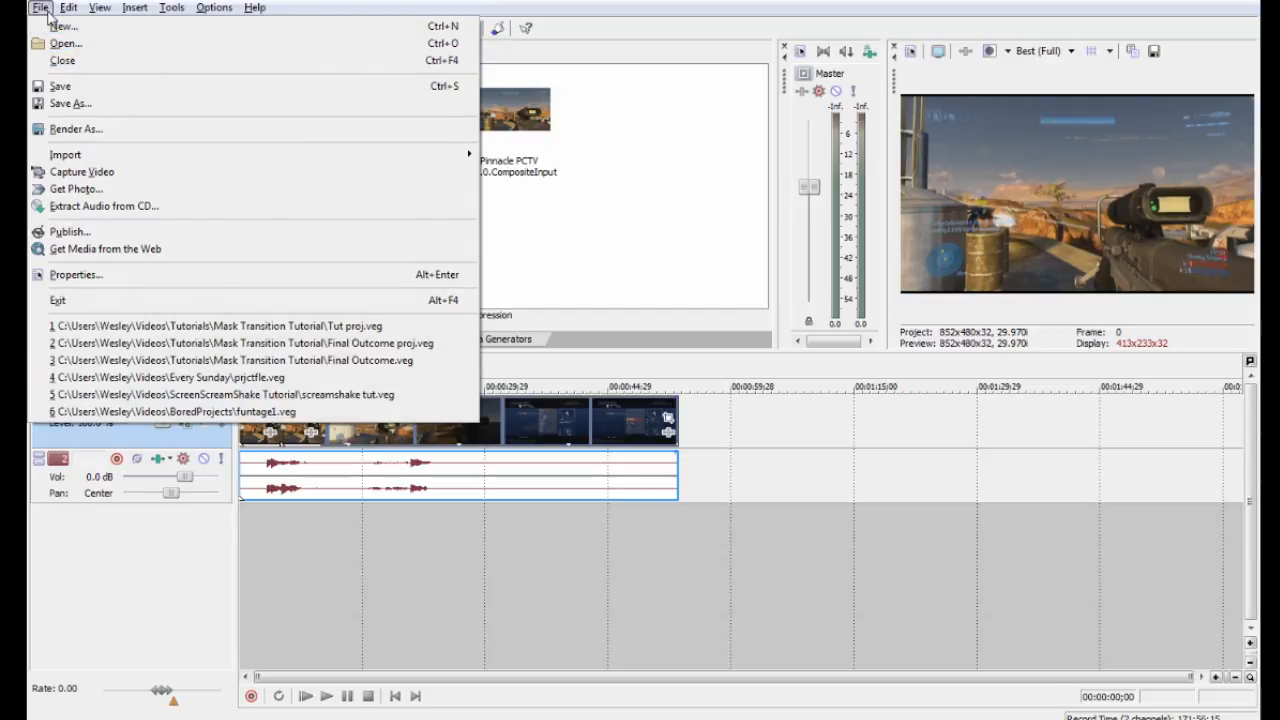
pyautogui.click(114, 132)
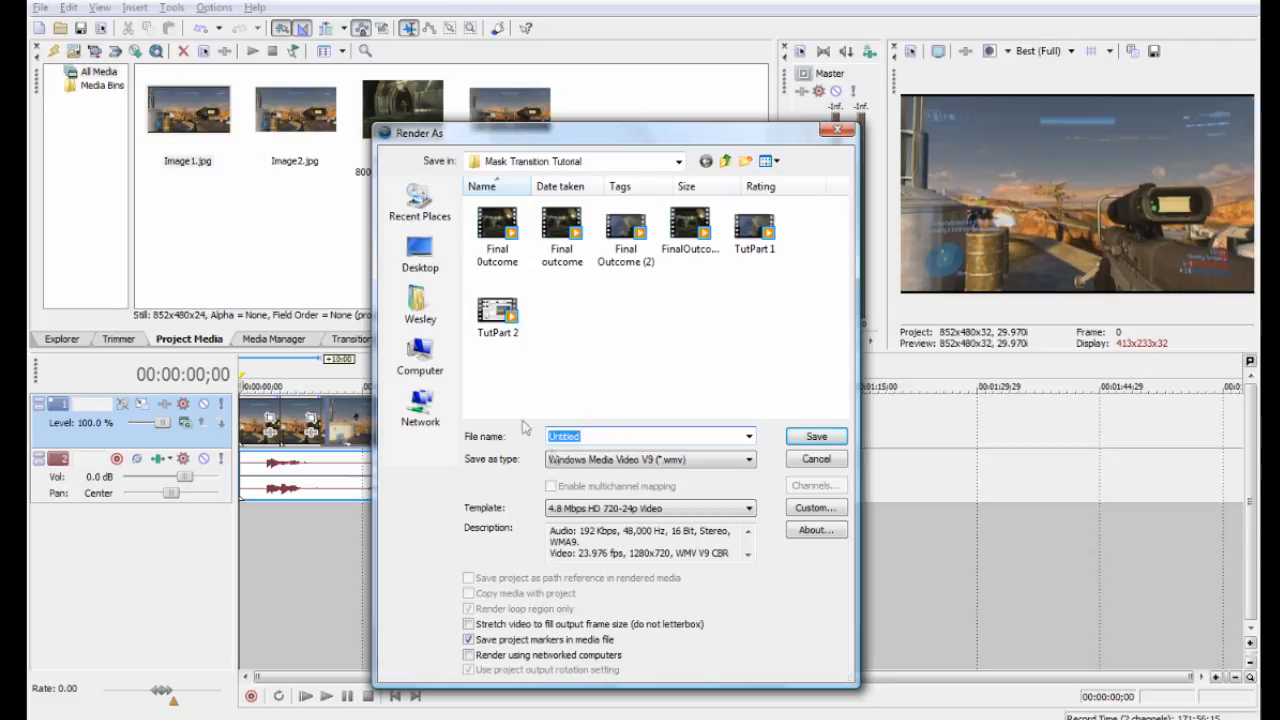
pyautogui.click(488, 460)
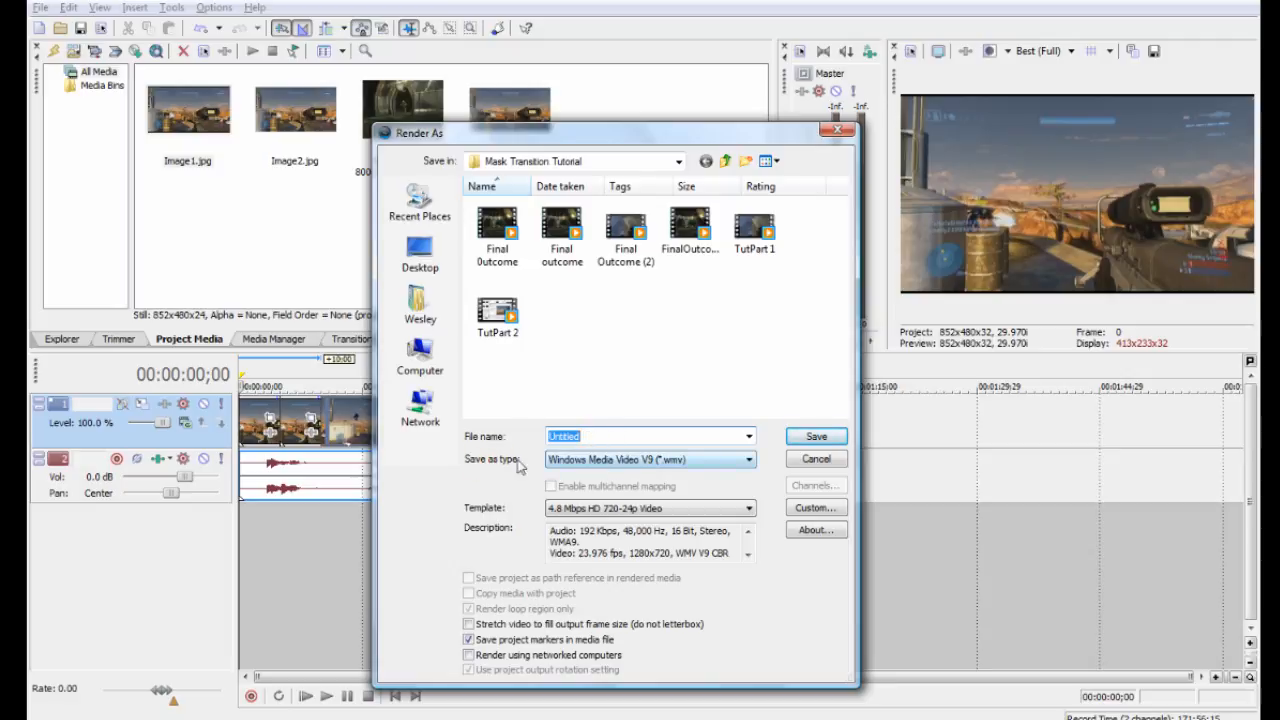
# Choose QuickTime 7 (*.mov) as the render format with the 3 Mbps Video template
pyautogui.click(651, 459)
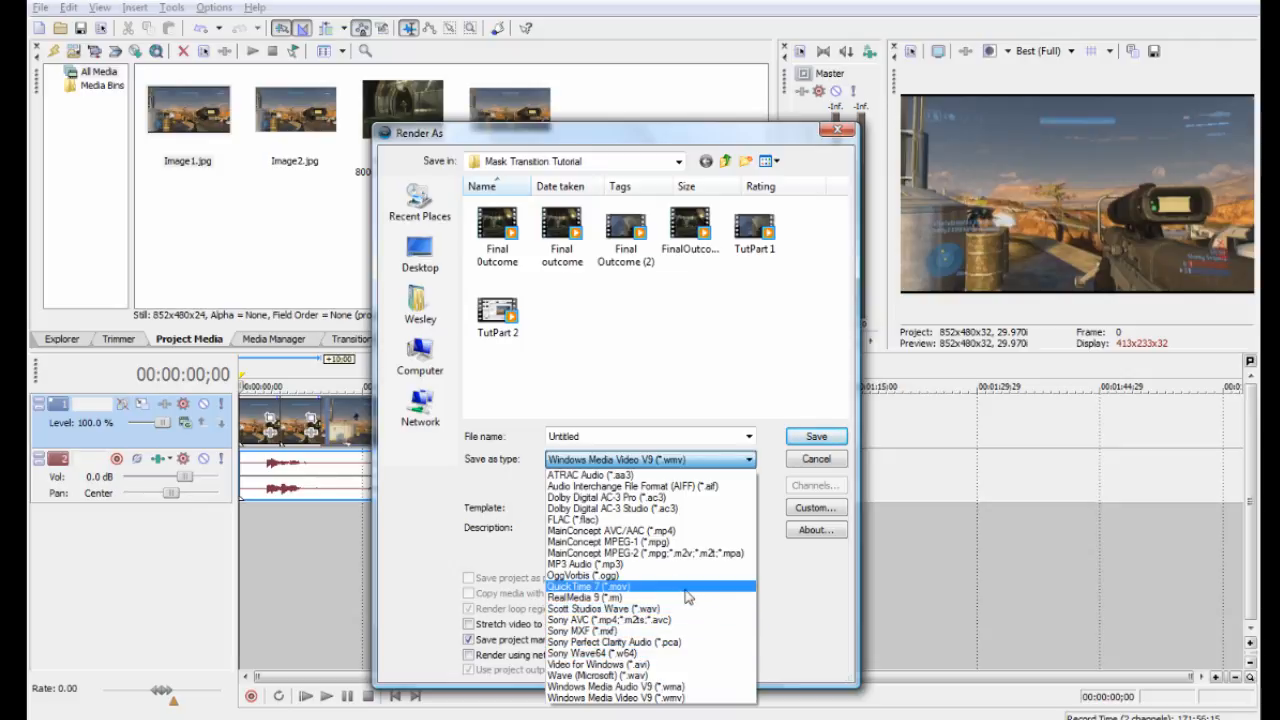
pyautogui.click(583, 590)
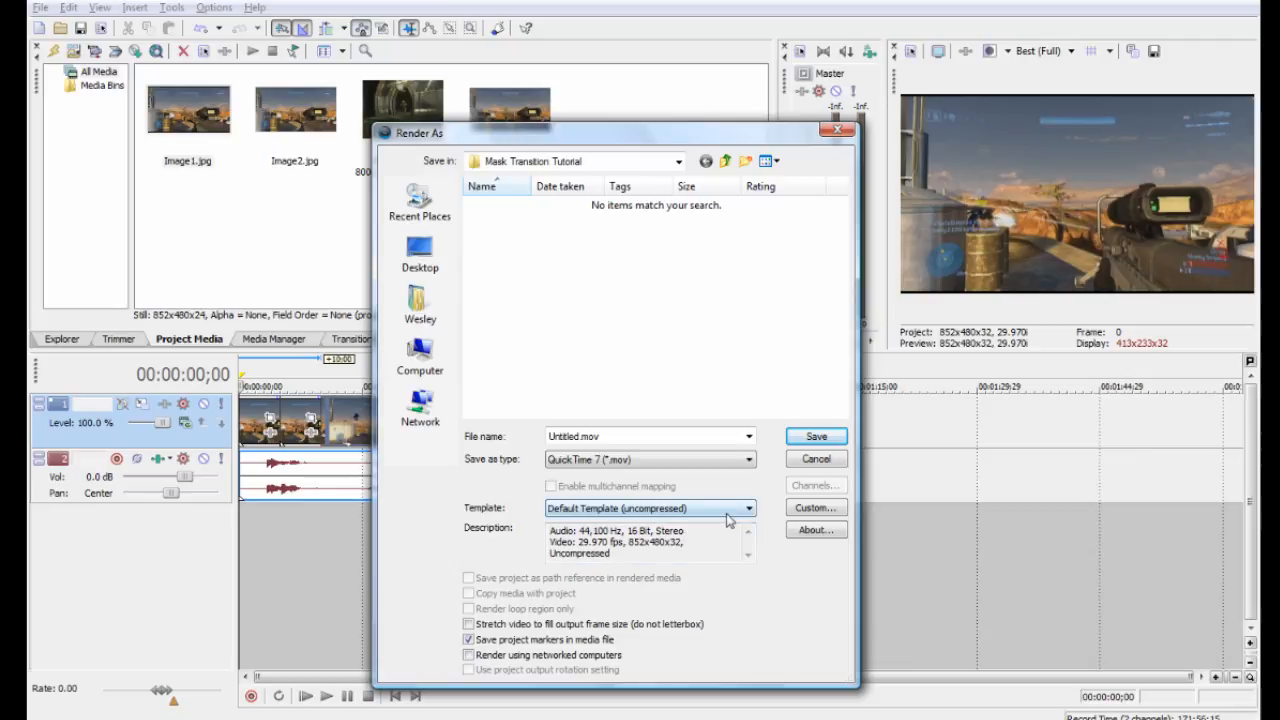
pyautogui.click(729, 510)
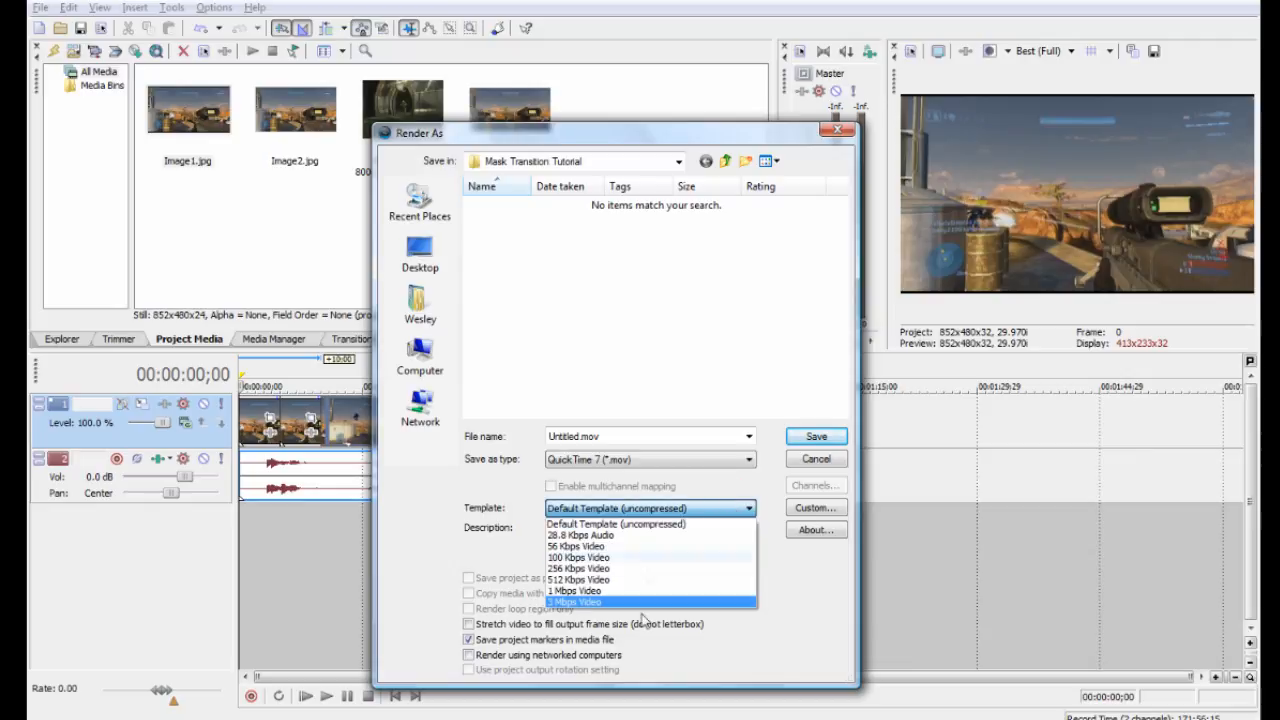
pyautogui.click(623, 602)
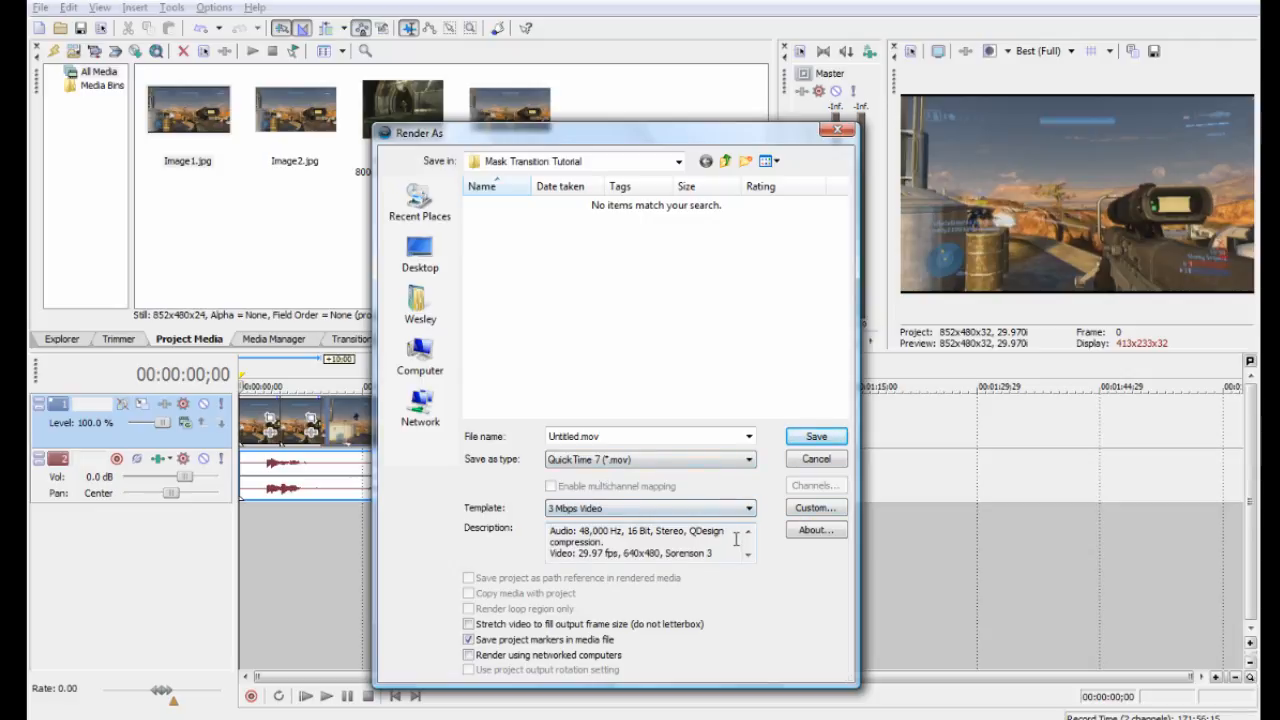
# Set the render format to Windows Media Video V9 (*.wmv) with the 3 Mbps Video template
pyautogui.click(672, 460)
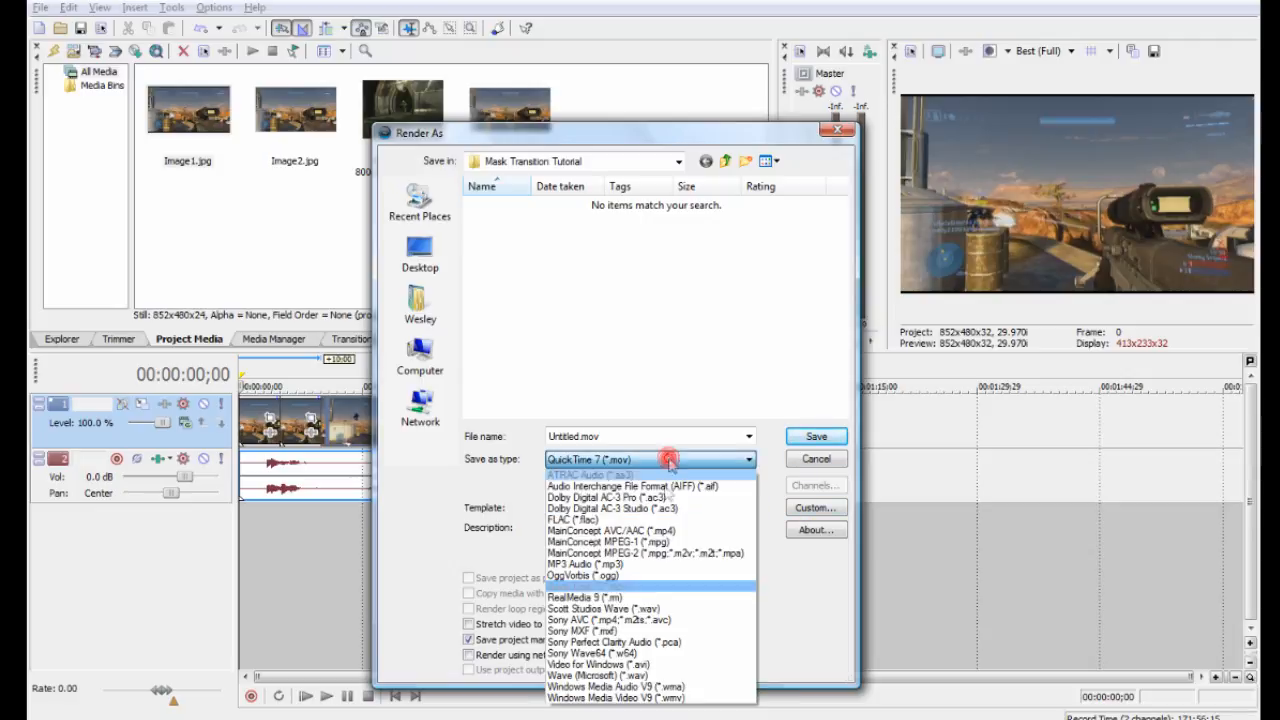
pyautogui.click(698, 697)
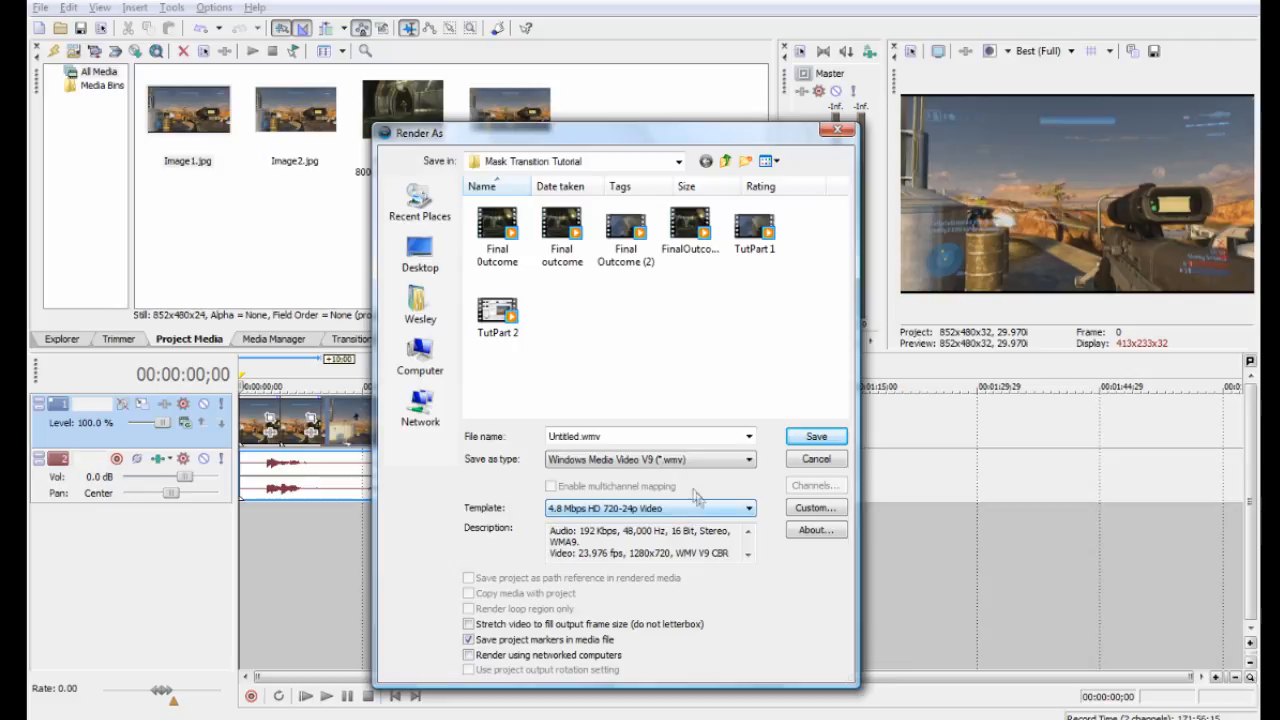
pyautogui.click(655, 510)
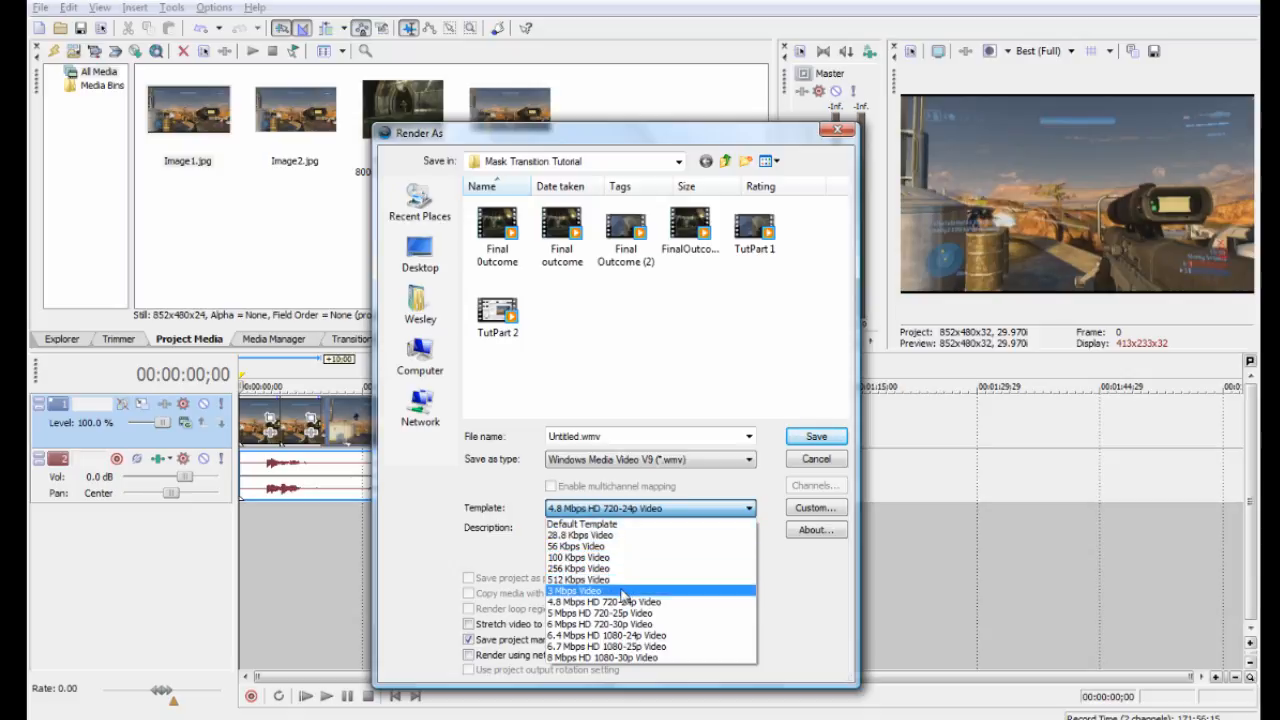
pyautogui.click(590, 592)
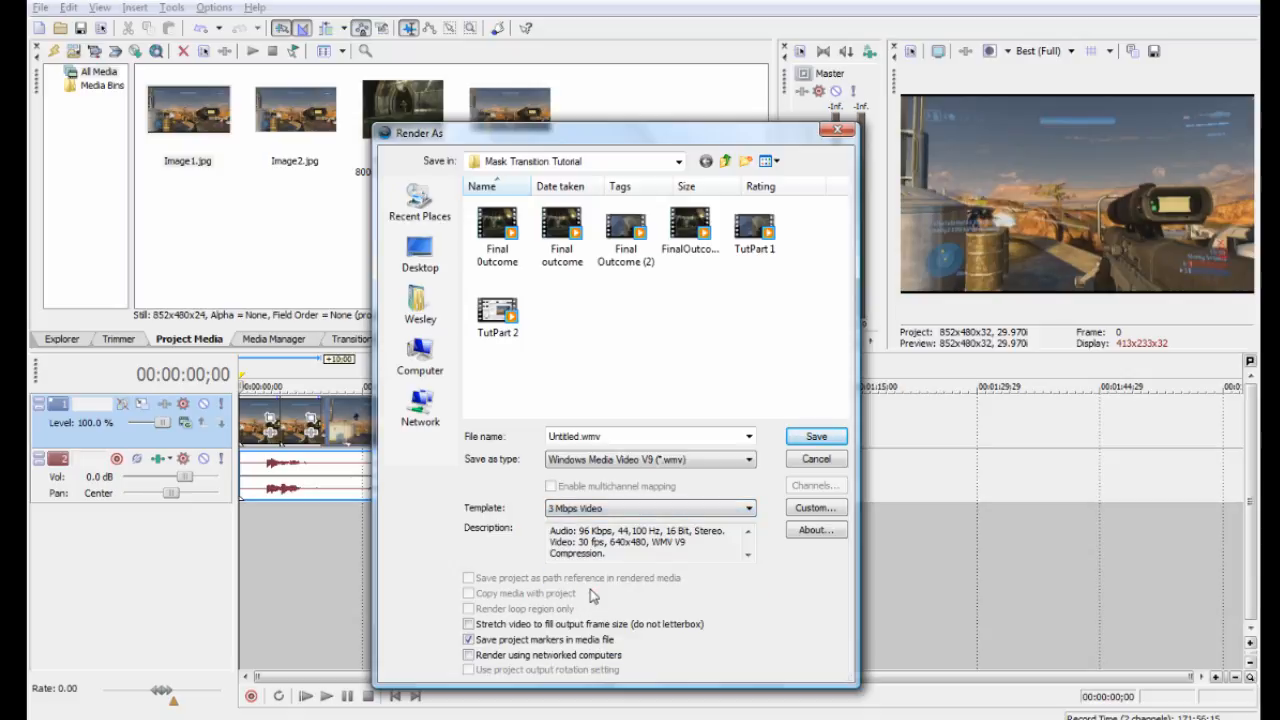
# Try the 4.8 Mbps HD 720-24p and 6 Mbps HD 720-30p templates, and return to the 3 Mbps Video template
pyautogui.click(624, 508)
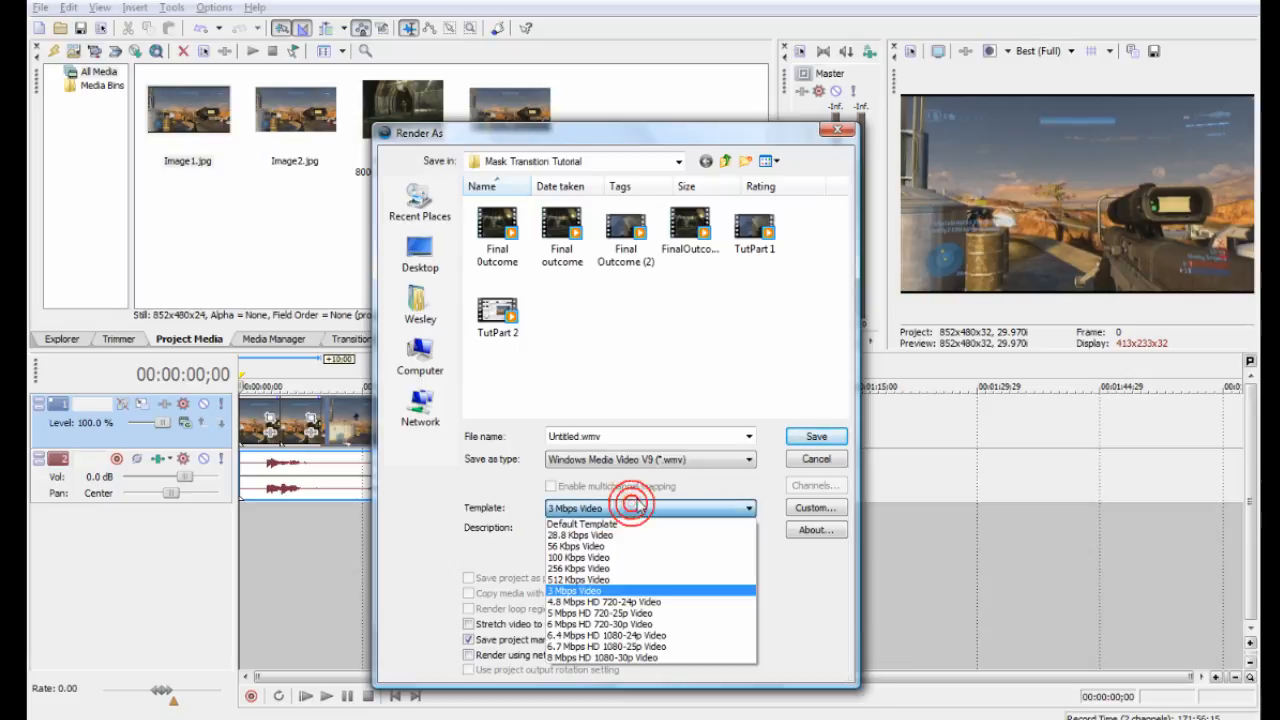
pyautogui.click(645, 606)
pyautogui.click(614, 510)
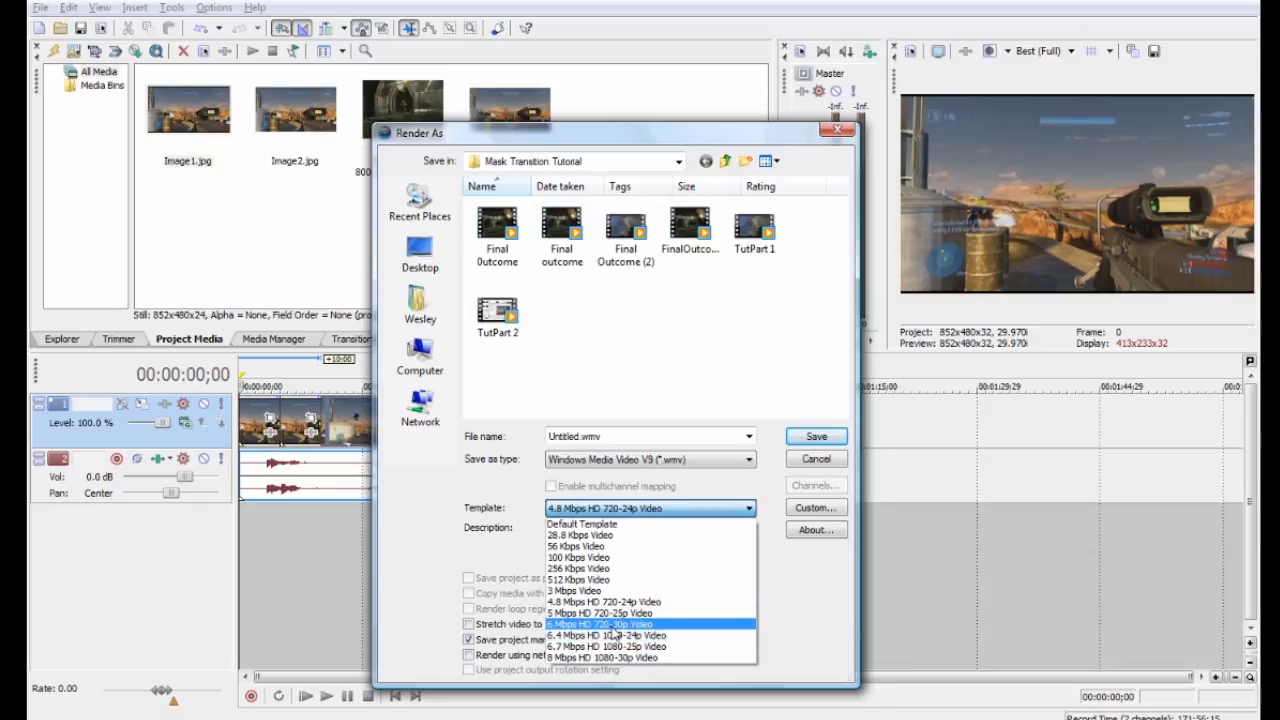
pyautogui.click(614, 626)
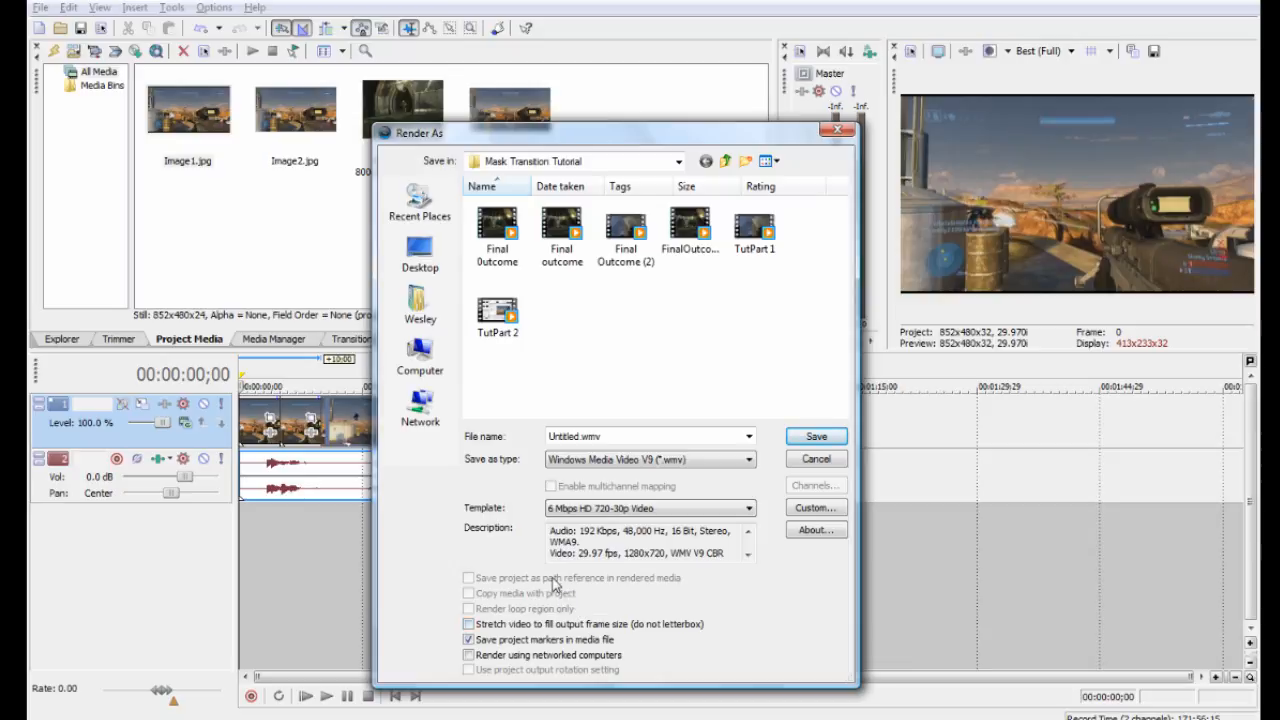
pyautogui.click(673, 514)
pyautogui.click(700, 591)
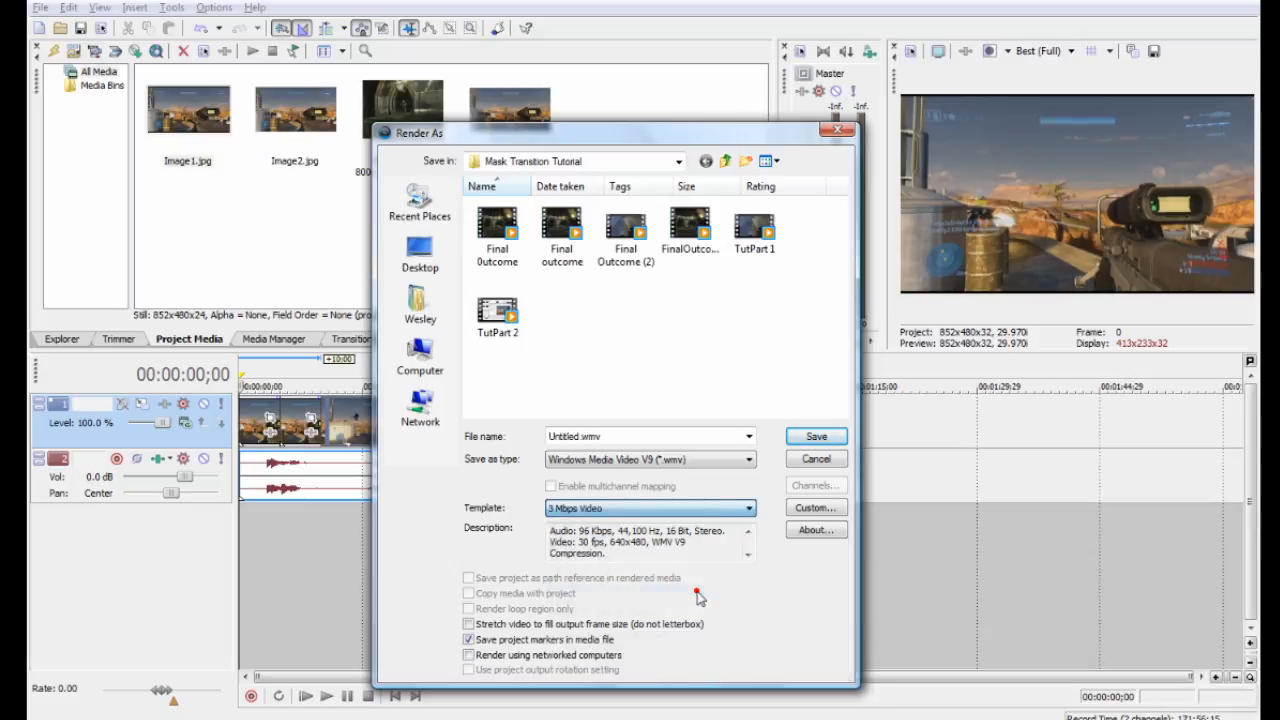
# Open the custom settings of the 3 Mbps Video template and keep the video rendering quality at Best
pyautogui.click(796, 509)
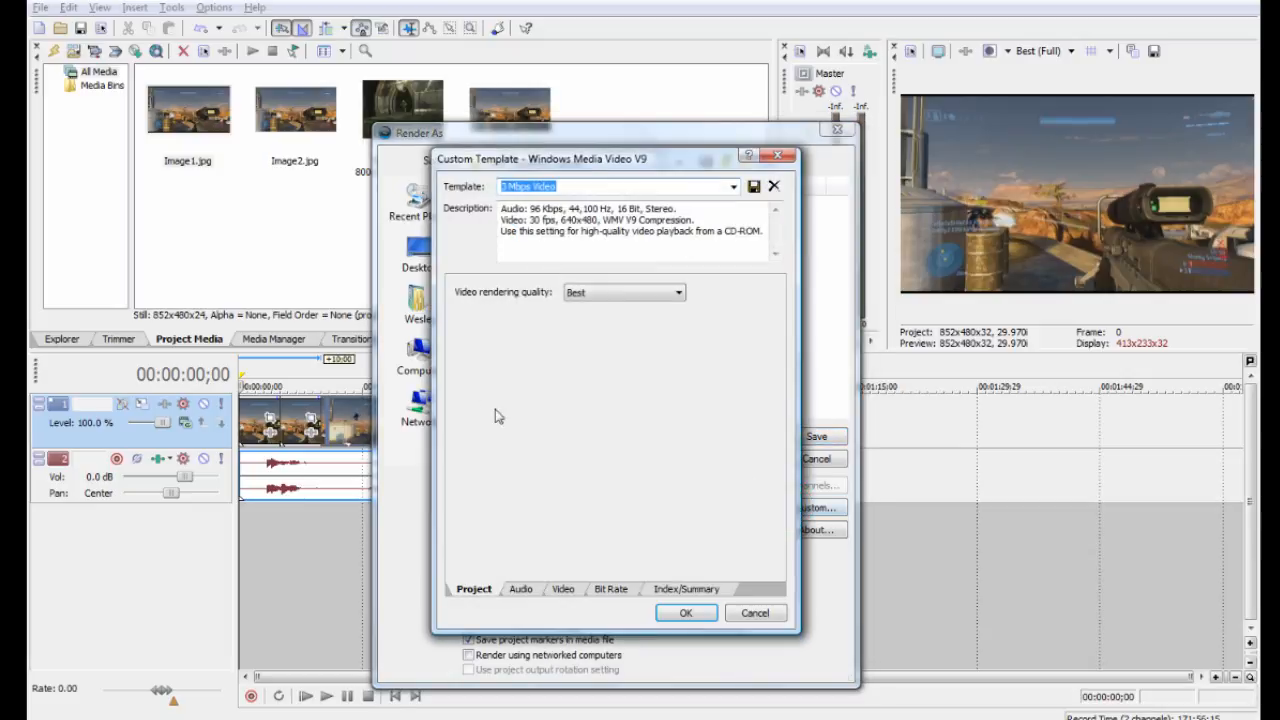
pyautogui.click(585, 294)
pyautogui.click(586, 294)
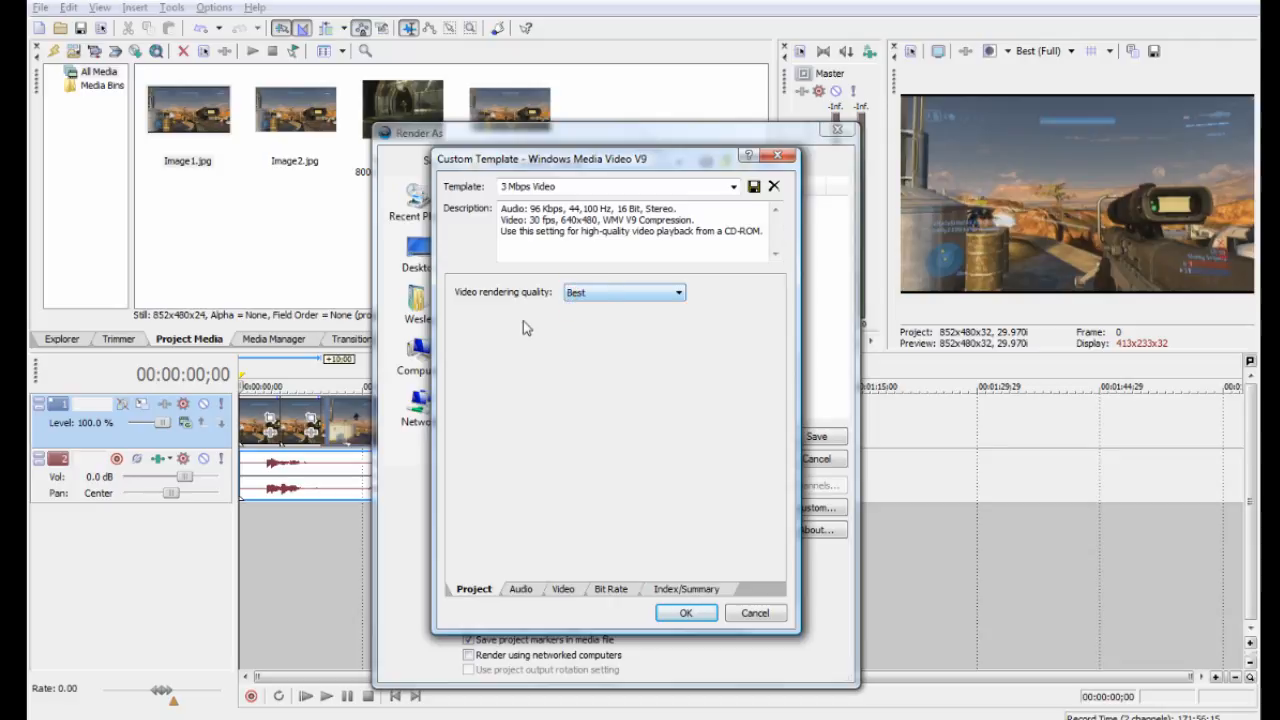
# Set the template's audio to CBR mode with the 192 kbps, 48 kHz, stereo (A/V) CBR attributes
pyautogui.click(522, 590)
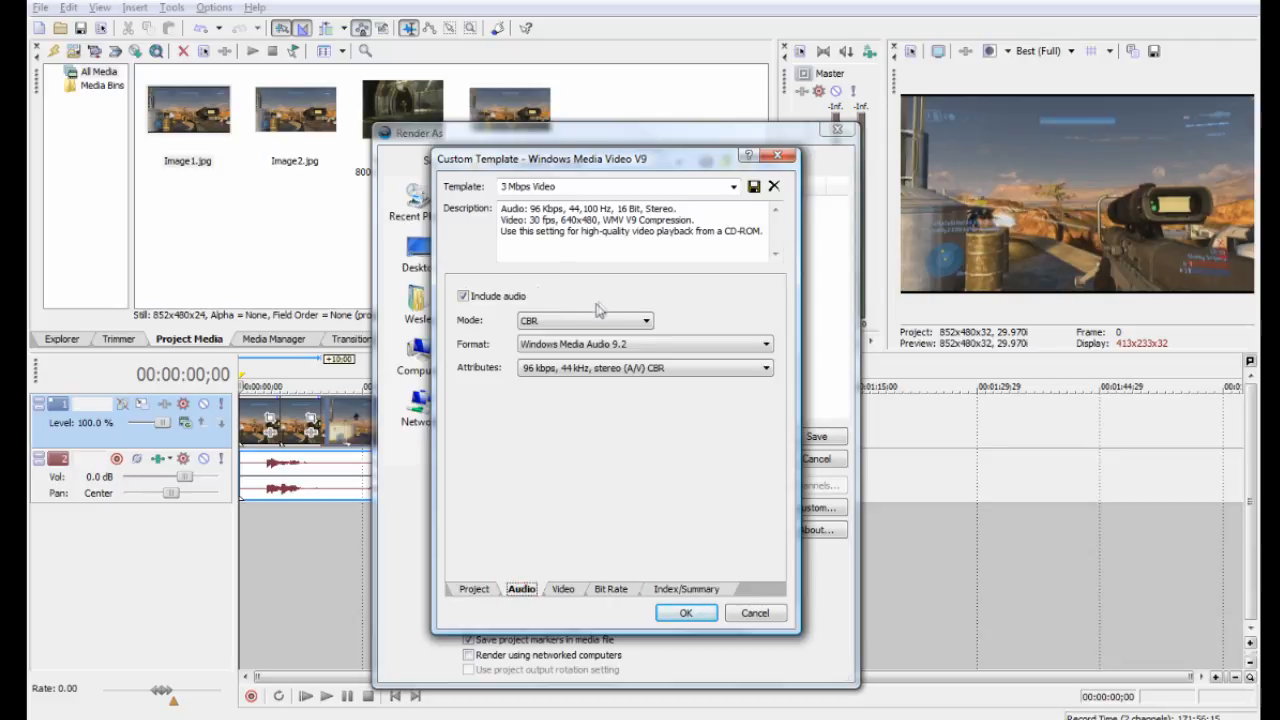
pyautogui.click(580, 321)
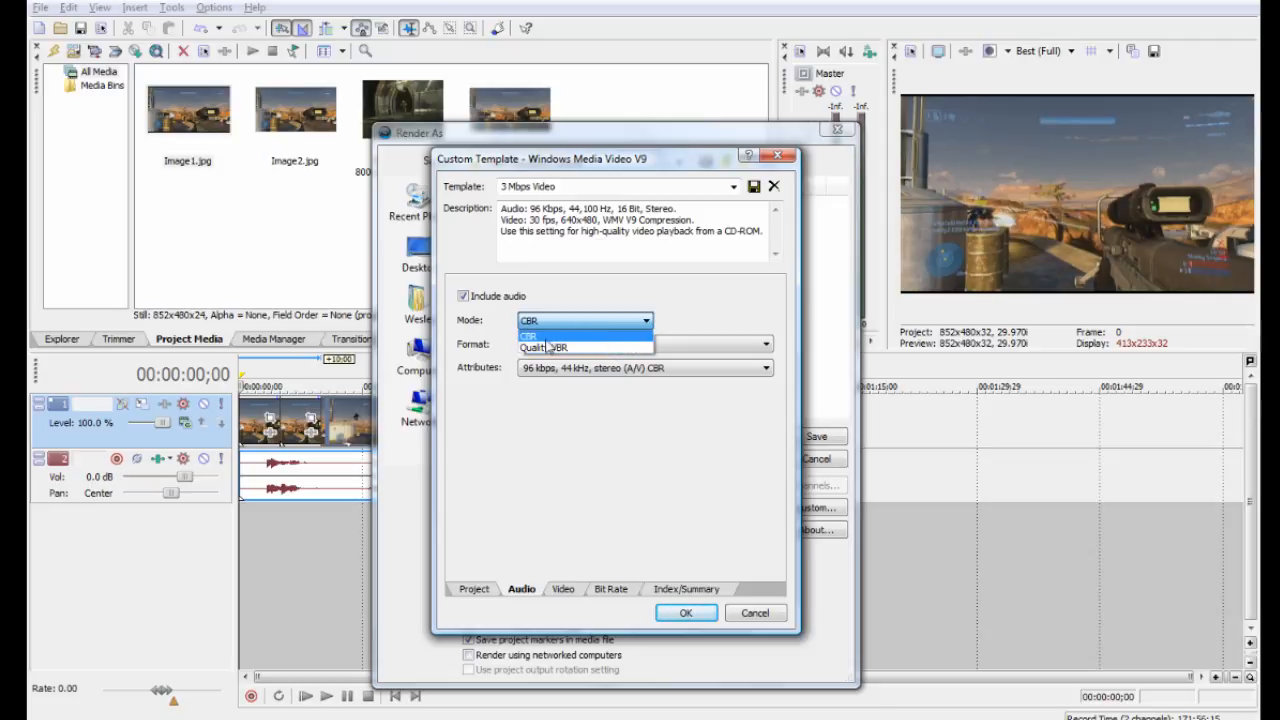
pyautogui.click(539, 338)
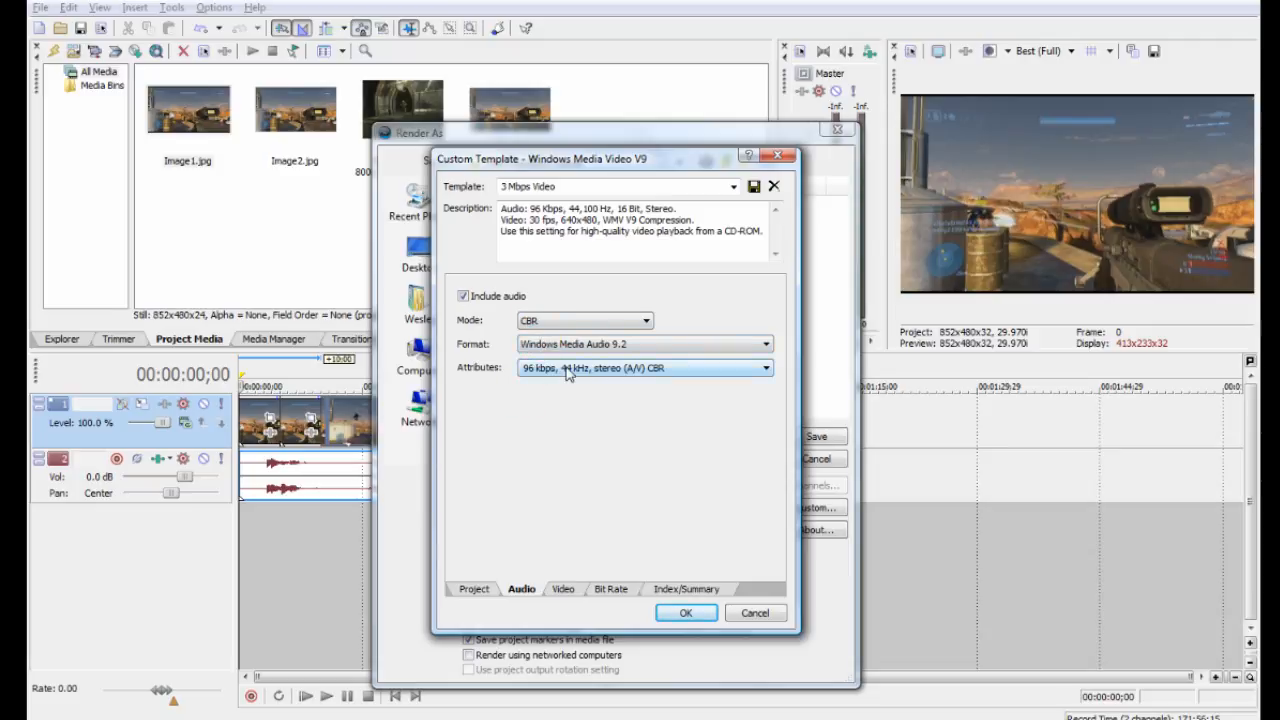
pyautogui.click(605, 370)
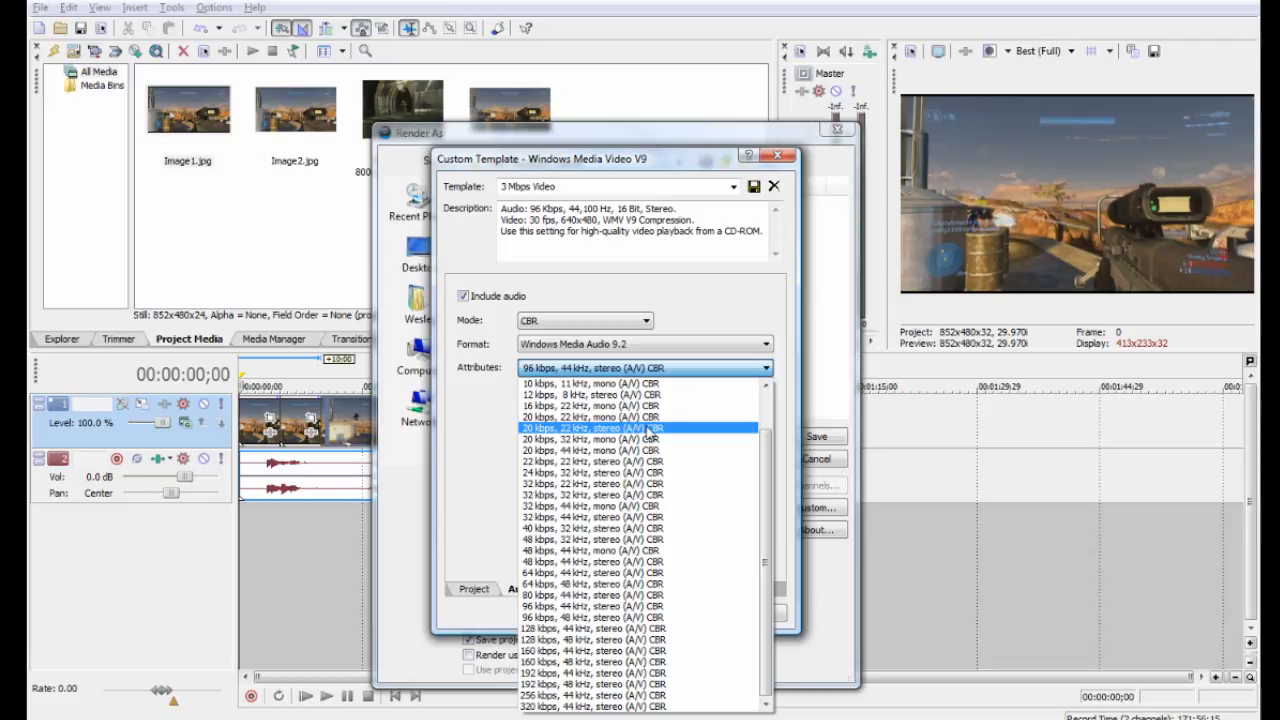
pyautogui.click(639, 686)
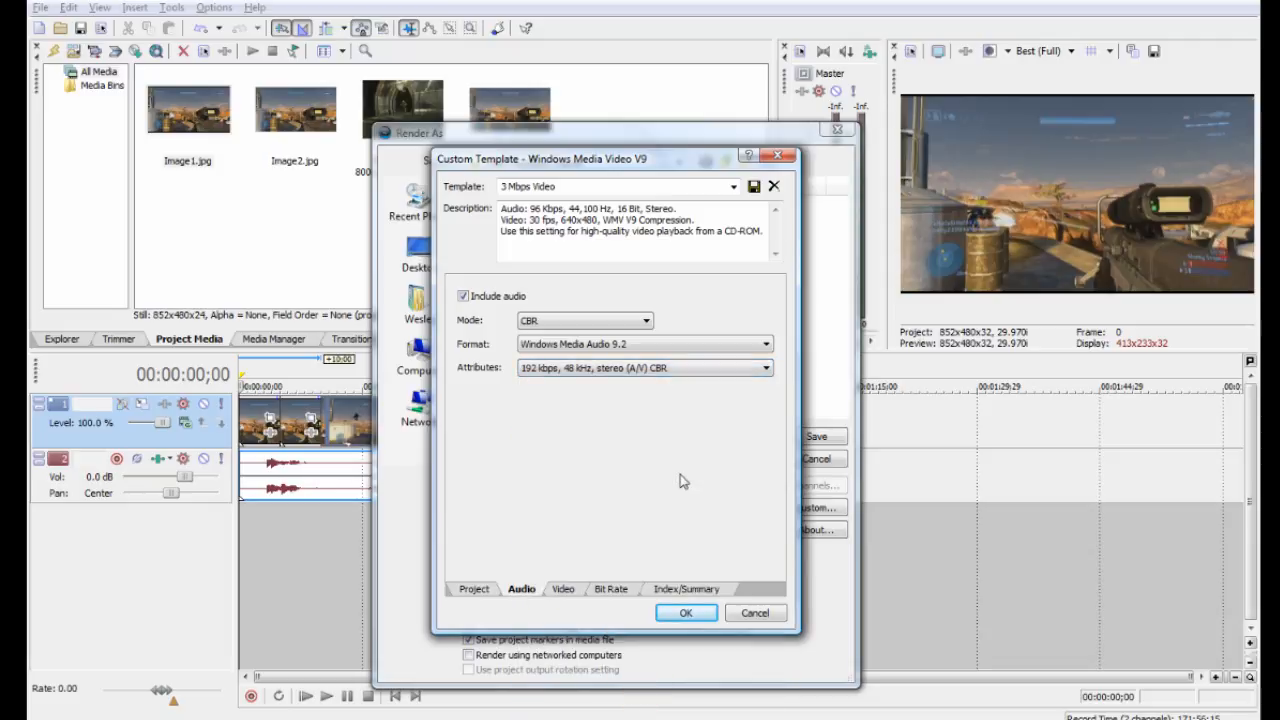
# Try the 320 kbps, 44 kHz, stereo audio attributes, and return to 192 kbps, 48 kHz, stereo (A/V) CBR
pyautogui.click(576, 372)
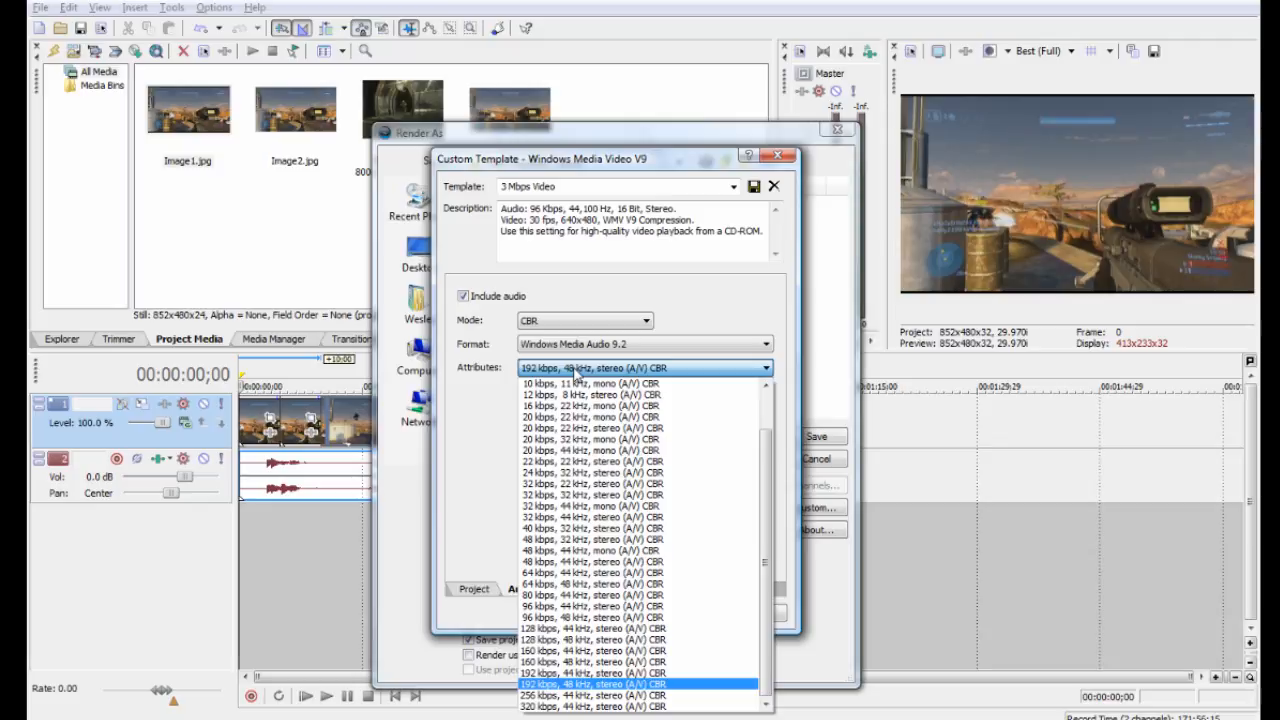
pyautogui.click(577, 372)
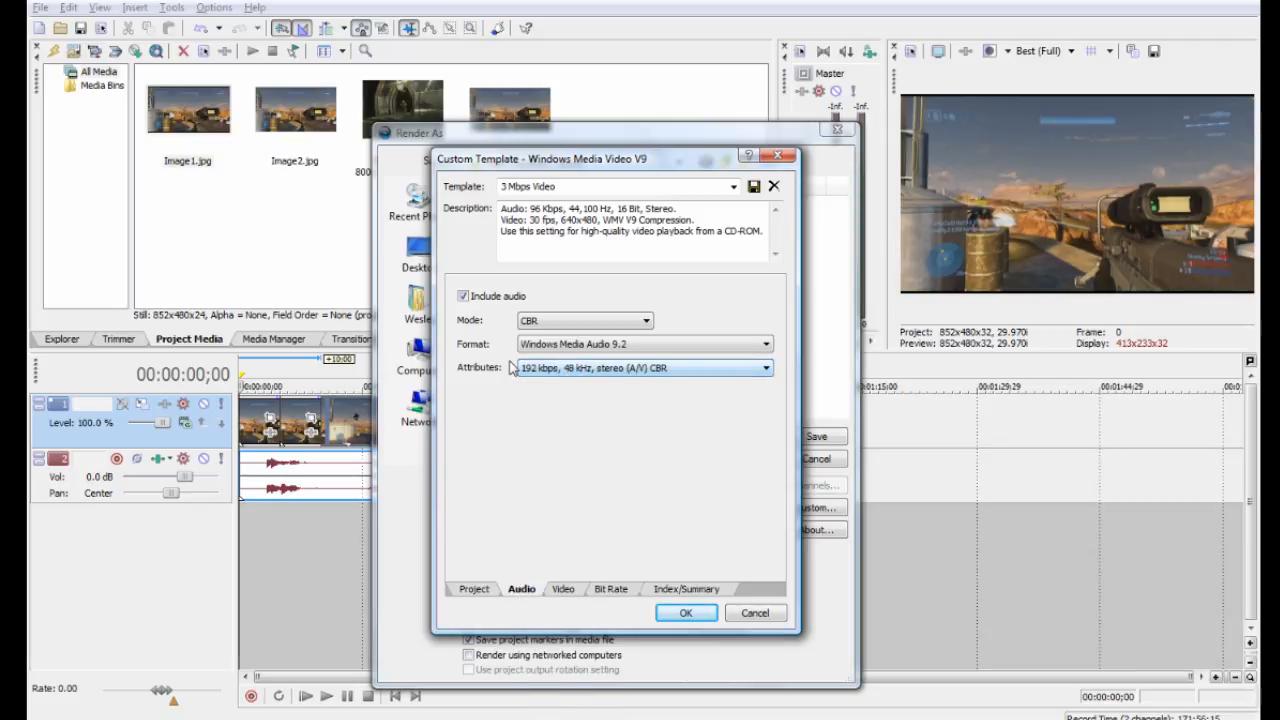
pyautogui.click(545, 367)
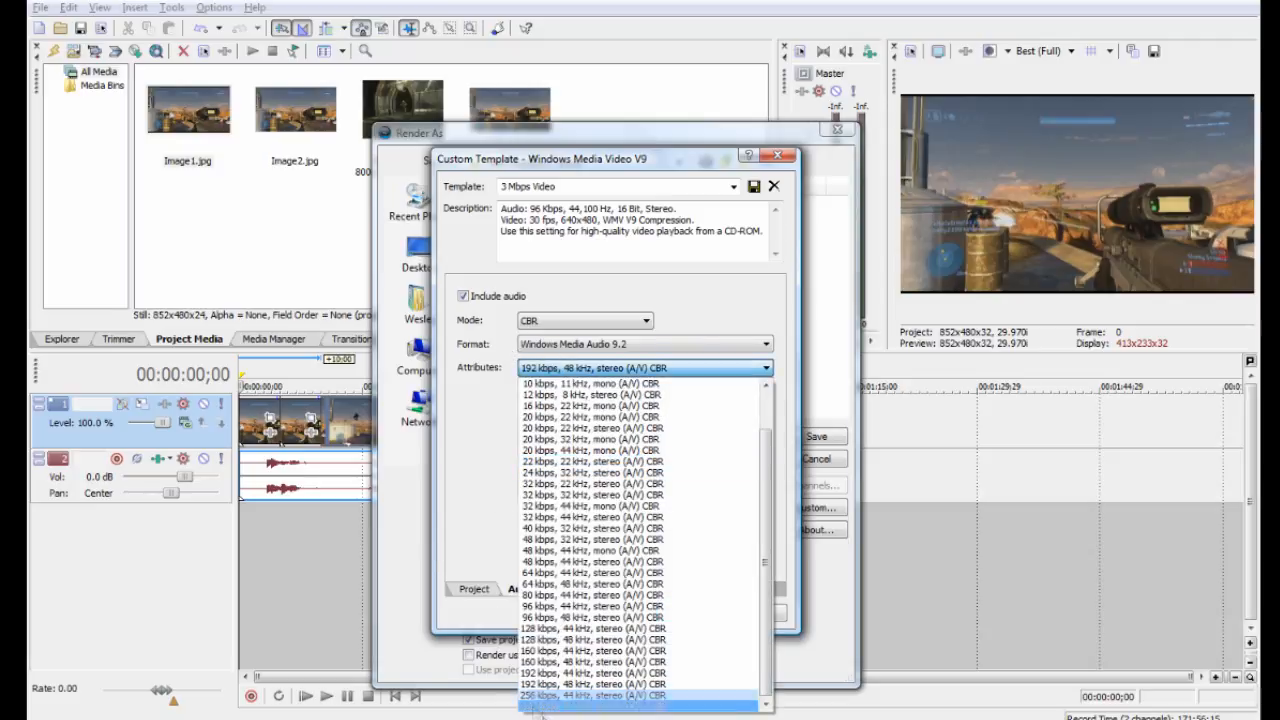
pyautogui.click(540, 706)
pyautogui.click(600, 322)
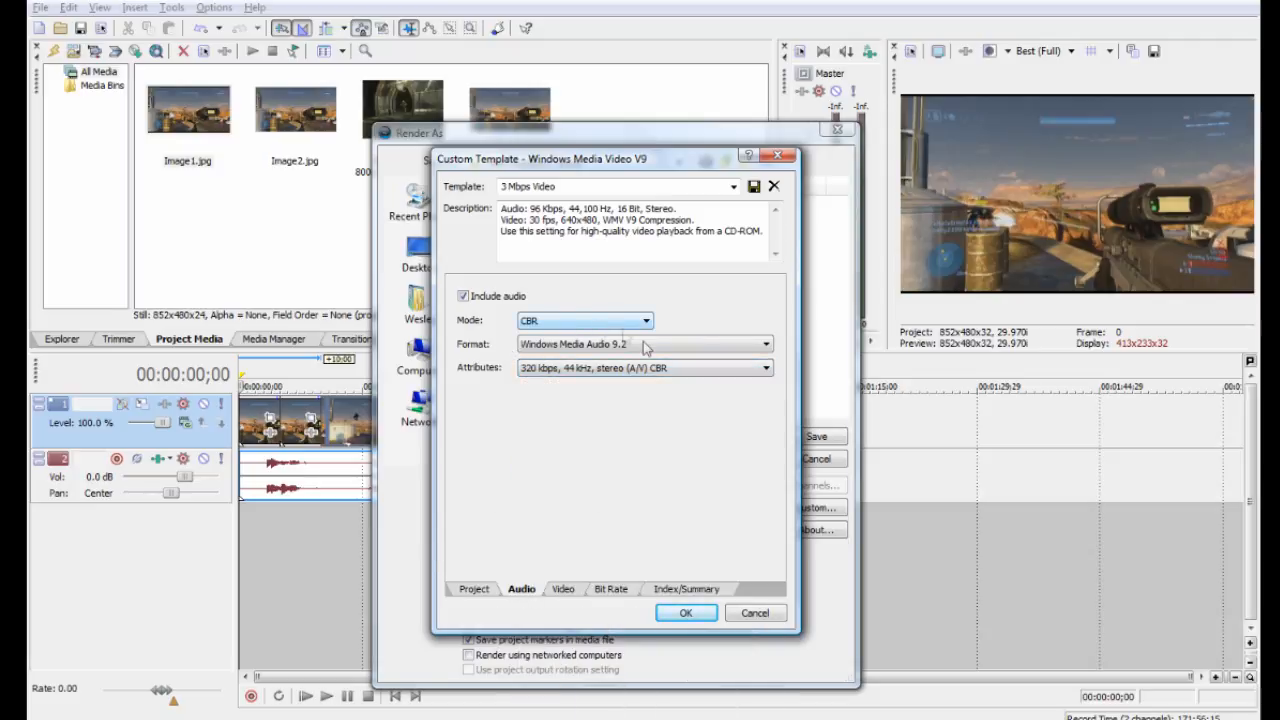
pyautogui.click(588, 375)
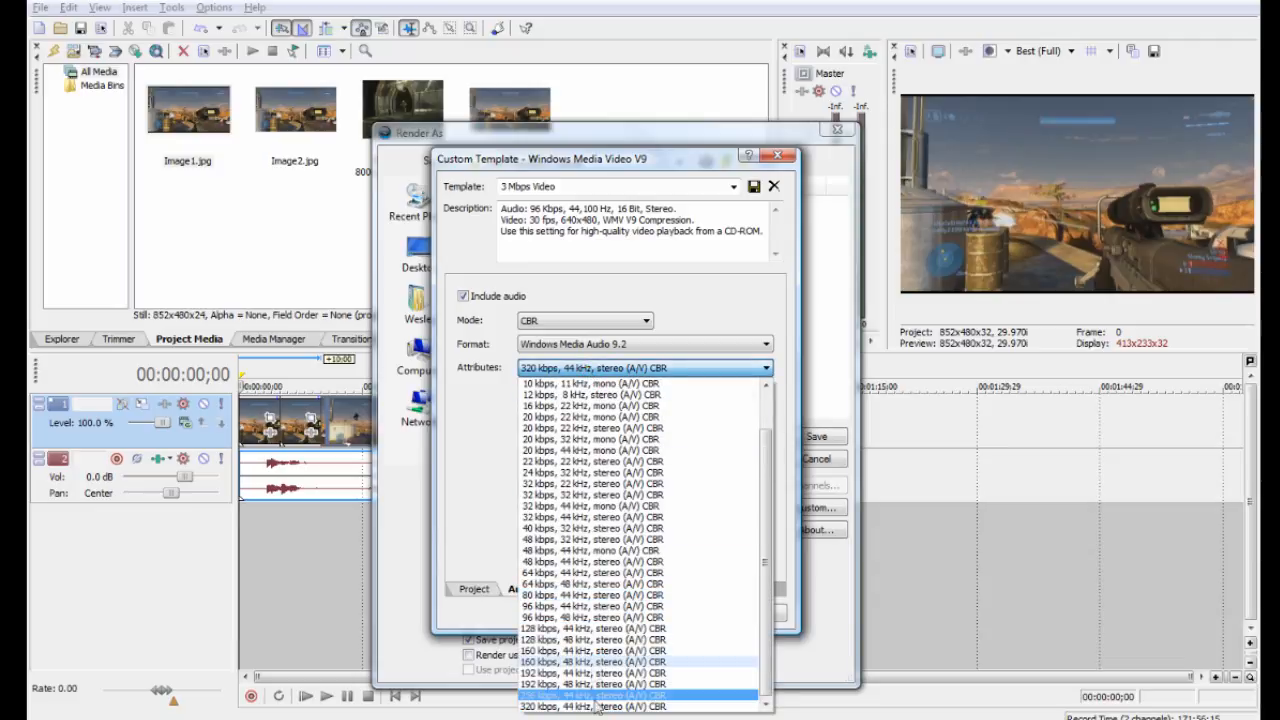
pyautogui.click(597, 684)
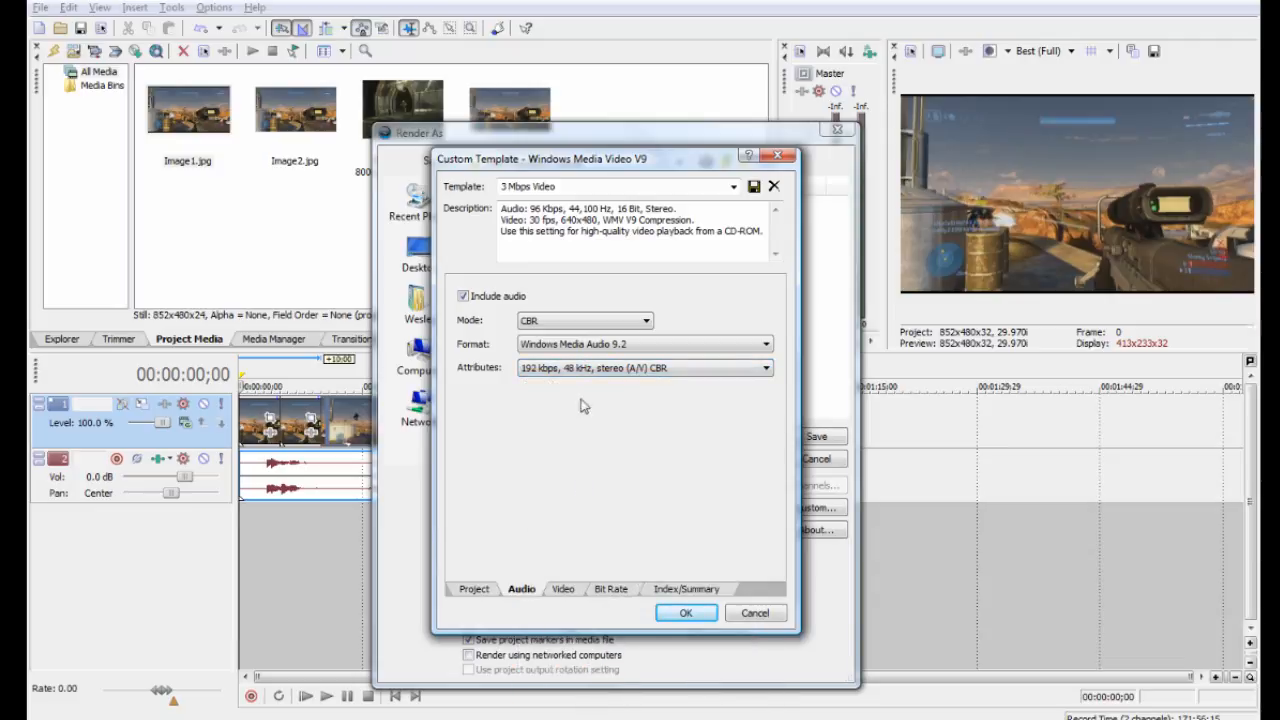
# Try the Windows Media Audio Voice 9 format and look through its available attributes
pyautogui.click(568, 345)
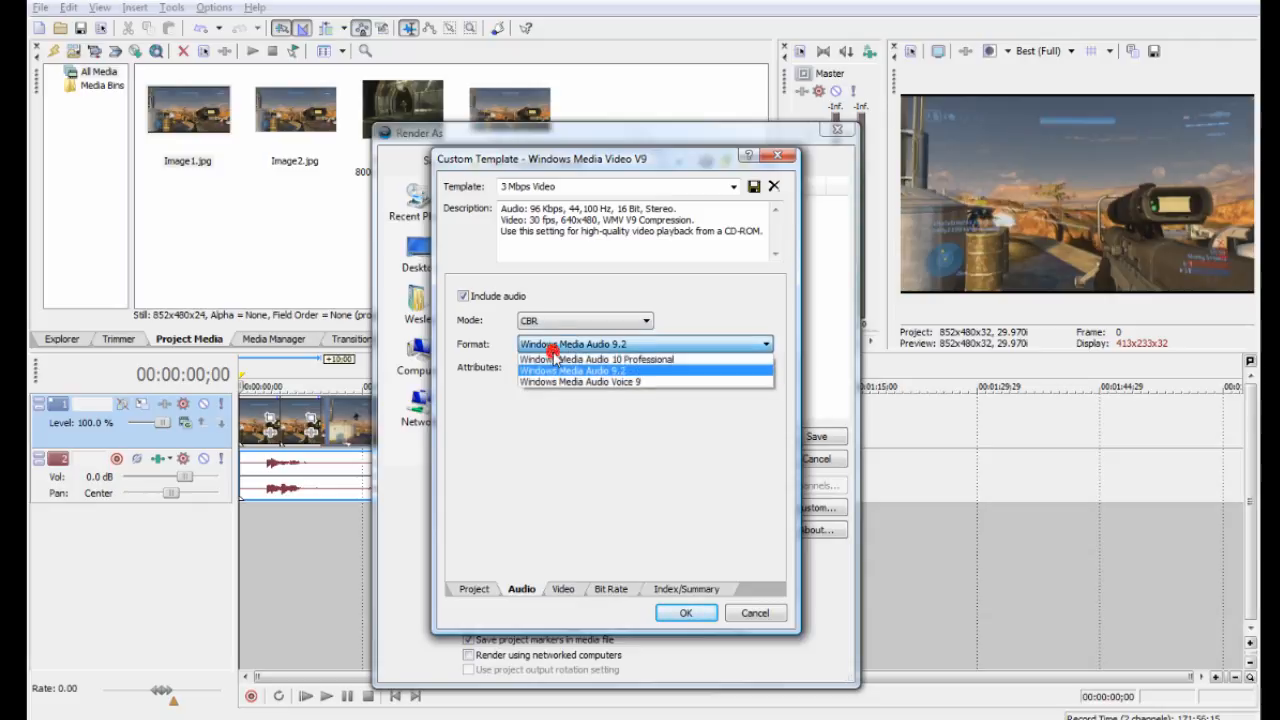
pyautogui.click(632, 383)
pyautogui.click(637, 369)
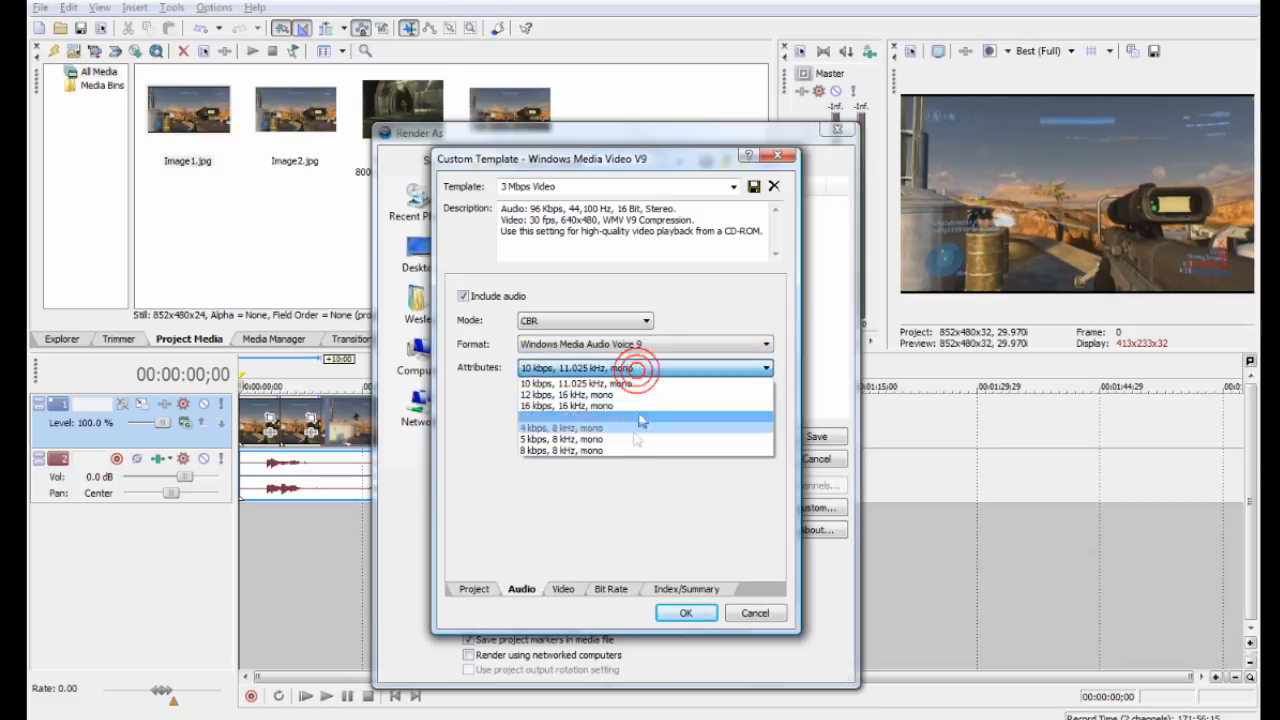
pyautogui.click(641, 367)
# Try the Windows Media Audio 10 Professional format and browse the full range of its attributes
pyautogui.click(615, 344)
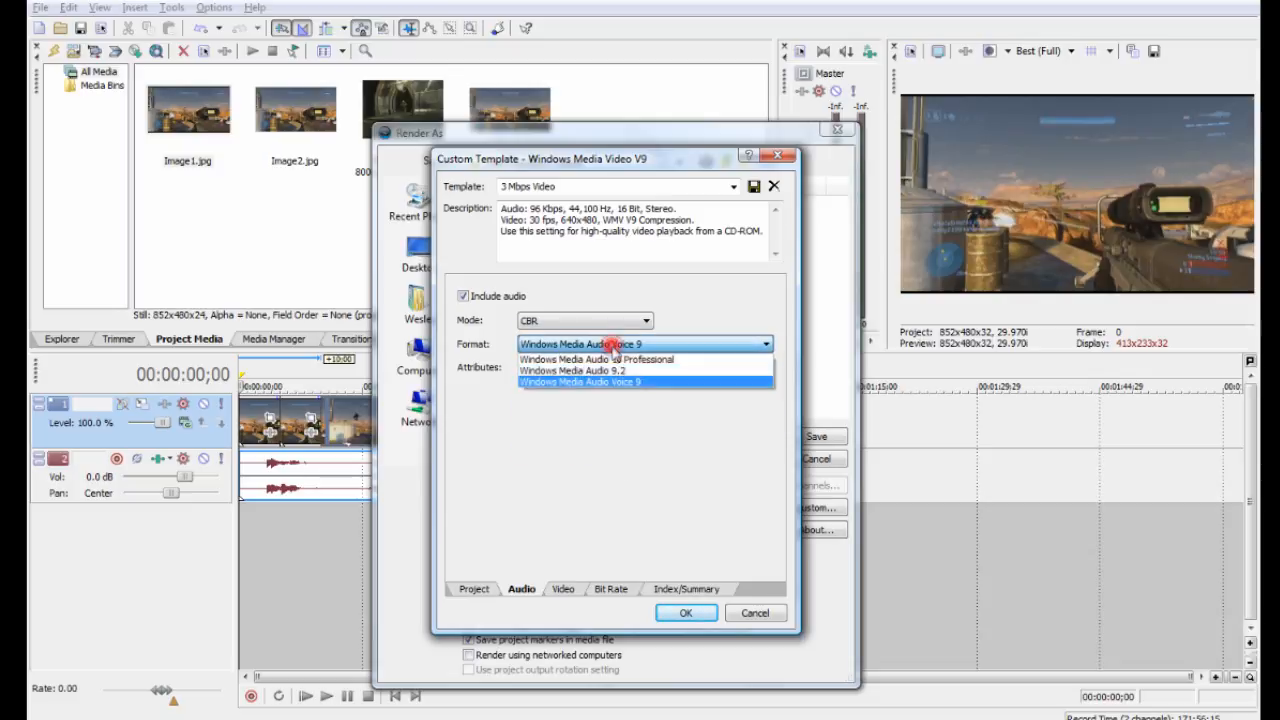
pyautogui.click(615, 355)
pyautogui.click(612, 368)
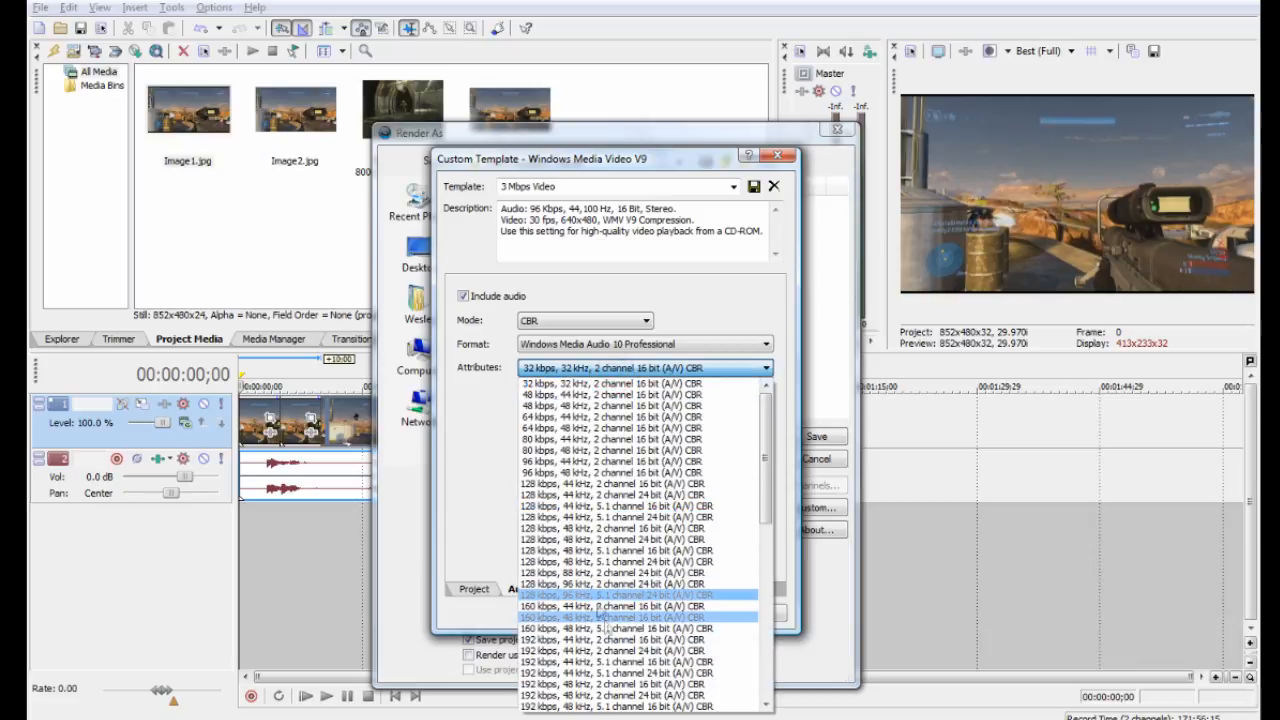
pyautogui.scroll(-1, 611, 676)
pyautogui.scroll(-1, 616, 664)
pyautogui.scroll(2, 648, 420)
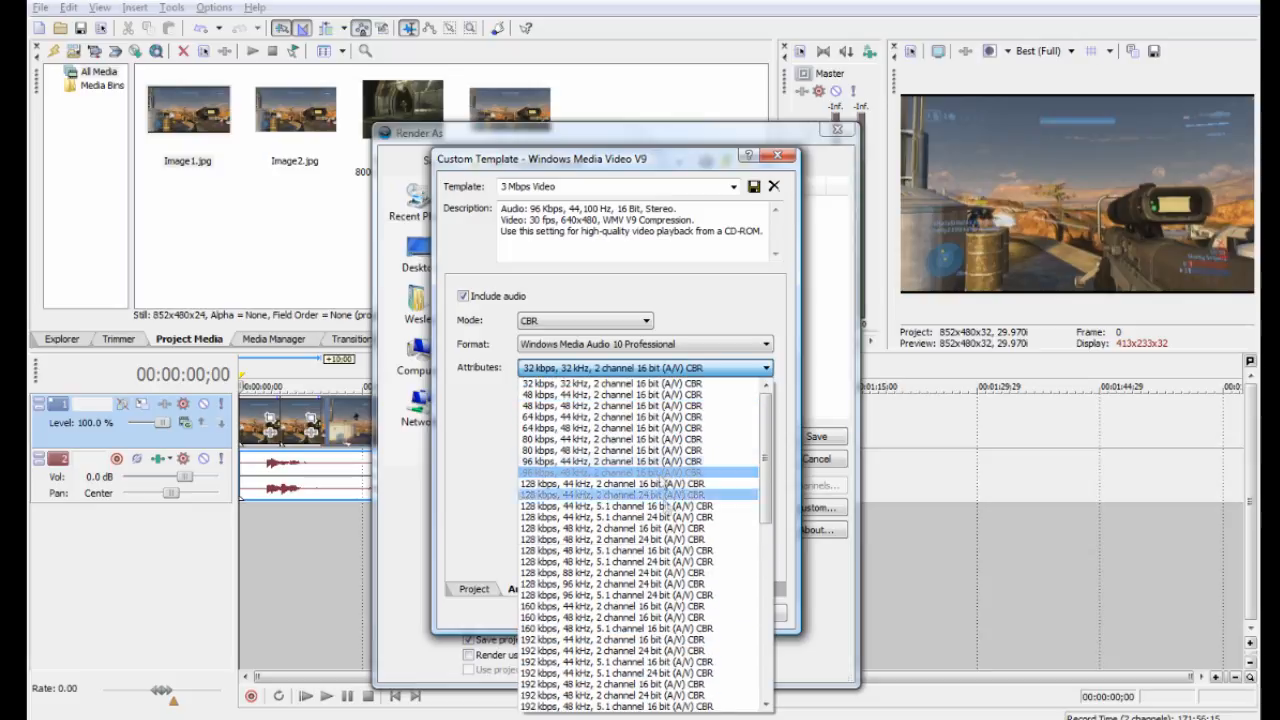
pyautogui.scroll(-7, 652, 640)
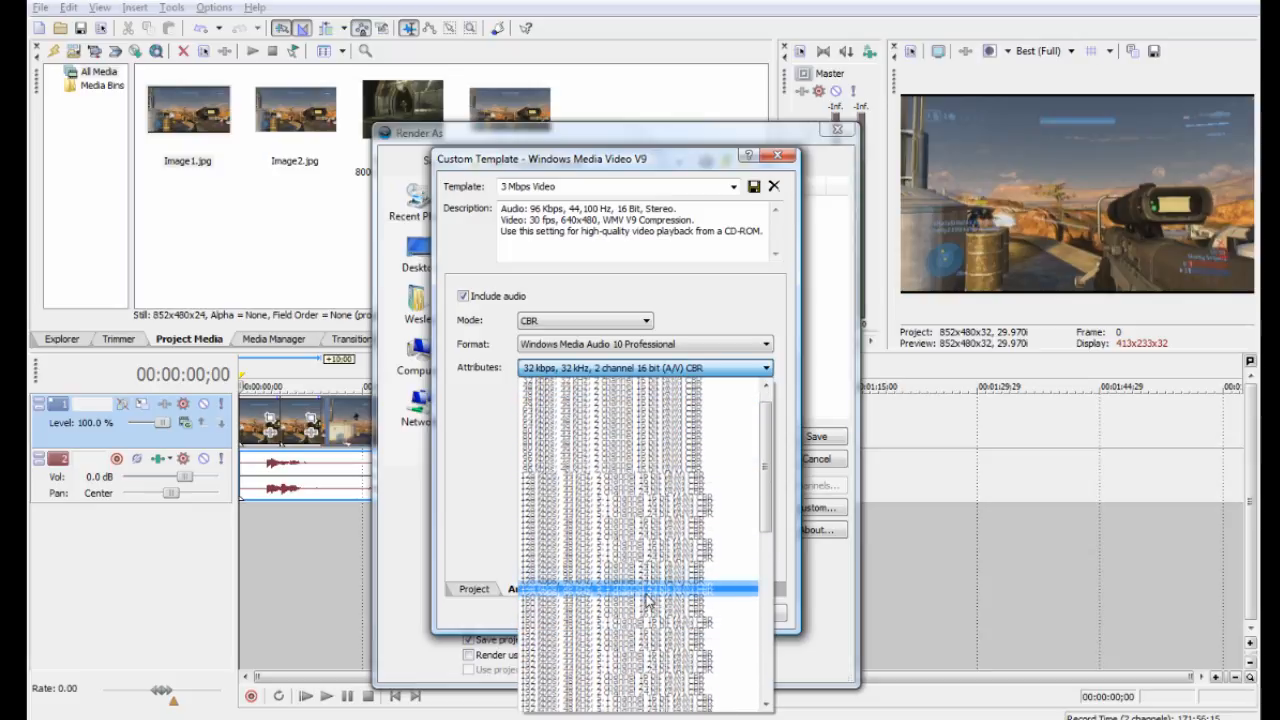
pyautogui.scroll(-6, 660, 693)
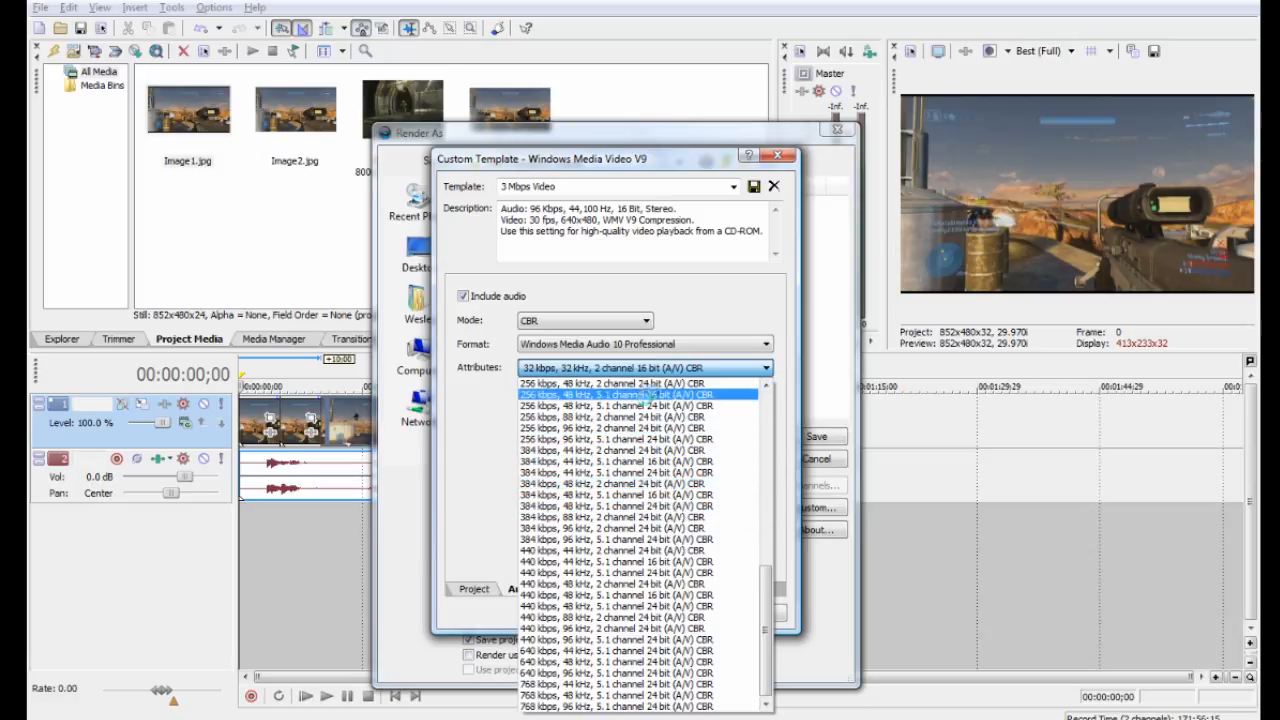
pyautogui.click(652, 368)
# Set the audio format to Windows Media Audio 9.2 with the 192 kbps, 48 kHz, stereo (A/V) CBR attributes
pyautogui.click(662, 344)
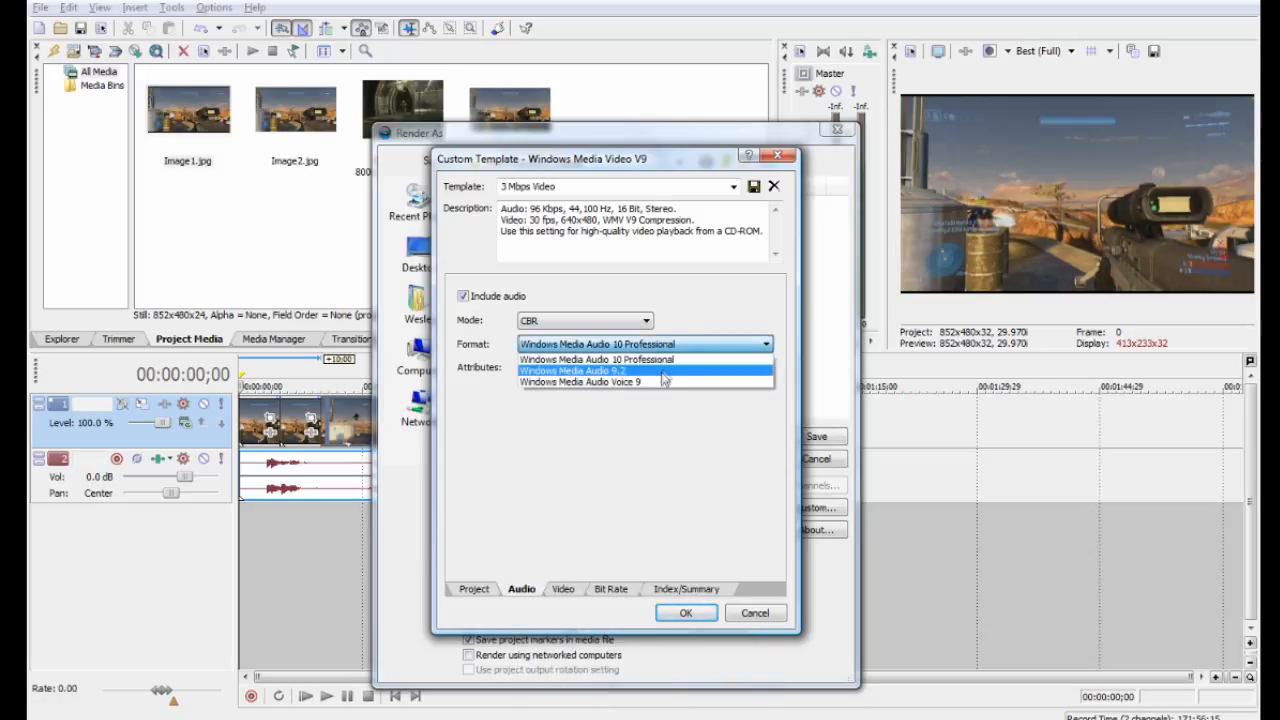
pyautogui.click(665, 370)
pyautogui.click(660, 372)
pyautogui.click(666, 684)
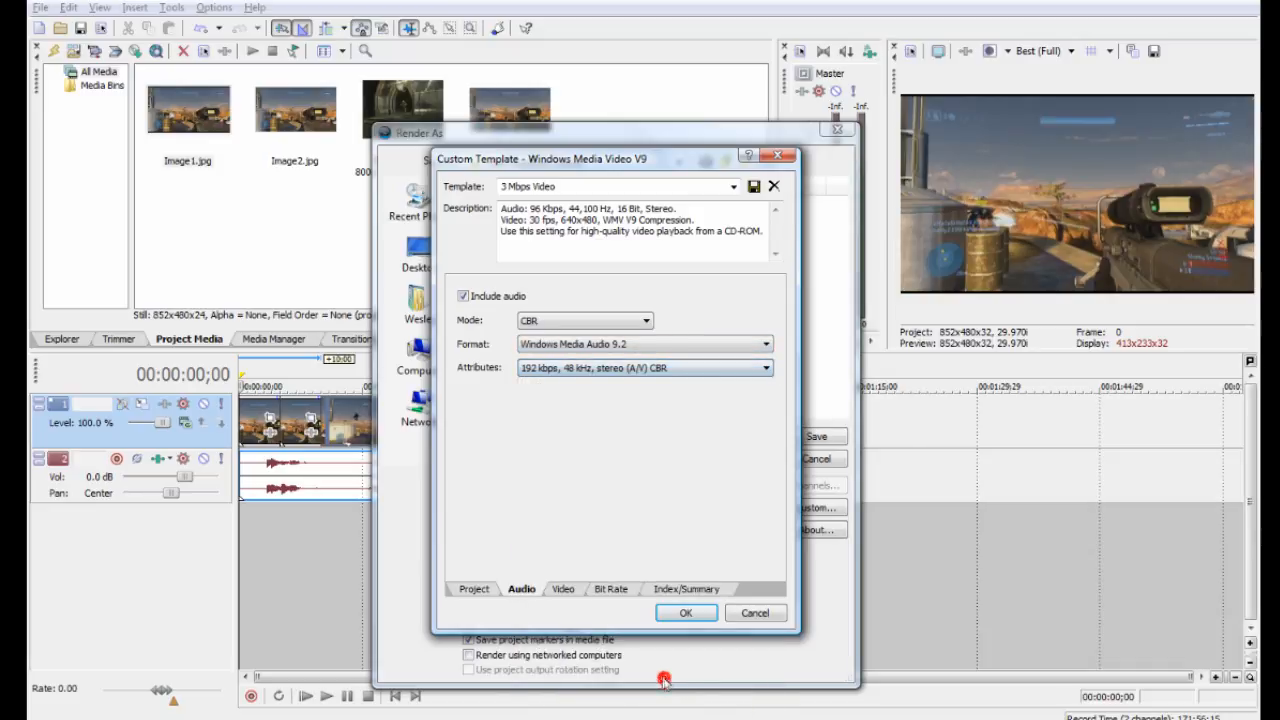